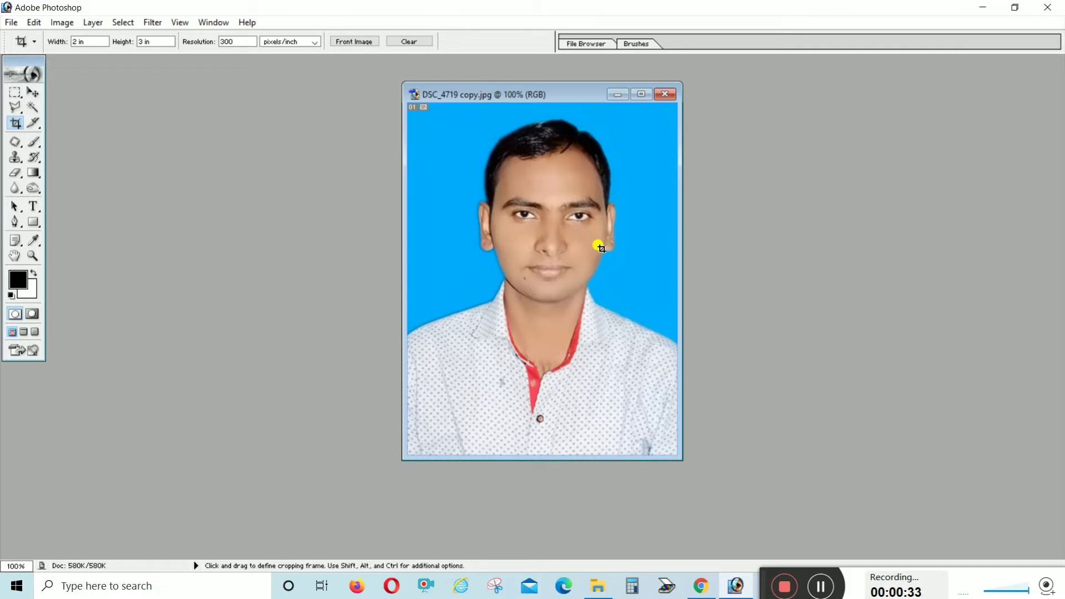
# - Drag the floating DSC_4719 copy.jpg window to a new spot in the workspace
pyautogui.moveTo(542, 95)
pyautogui.mouseDown()
pyautogui.moveTo(410, 115)
pyautogui.moveTo(427, 93)
pyautogui.mouseUp()
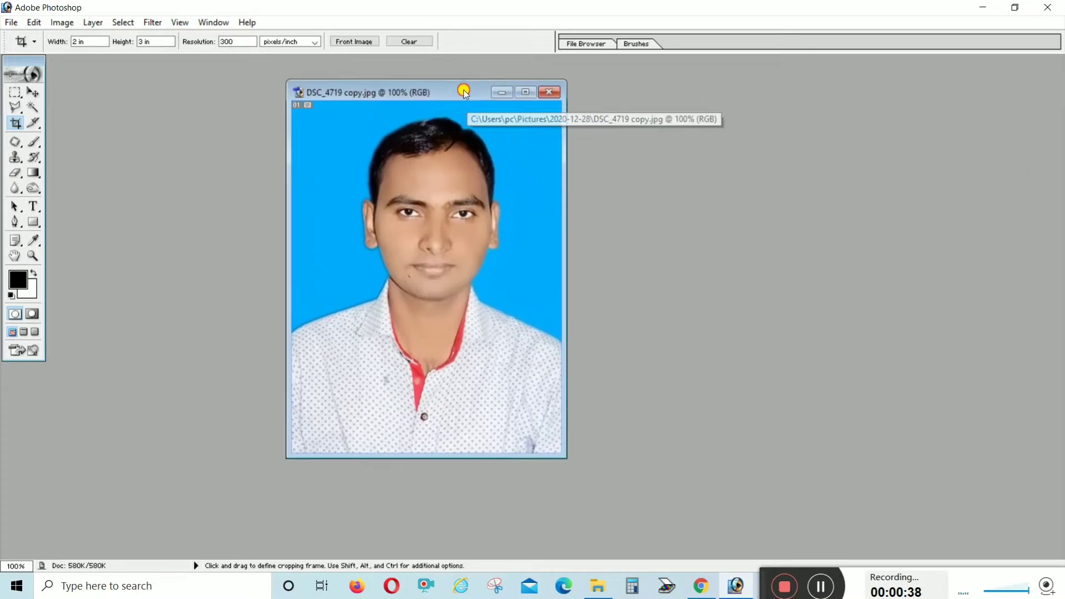
pyautogui.moveTo(464, 92); pyautogui.dragTo(479, 111)
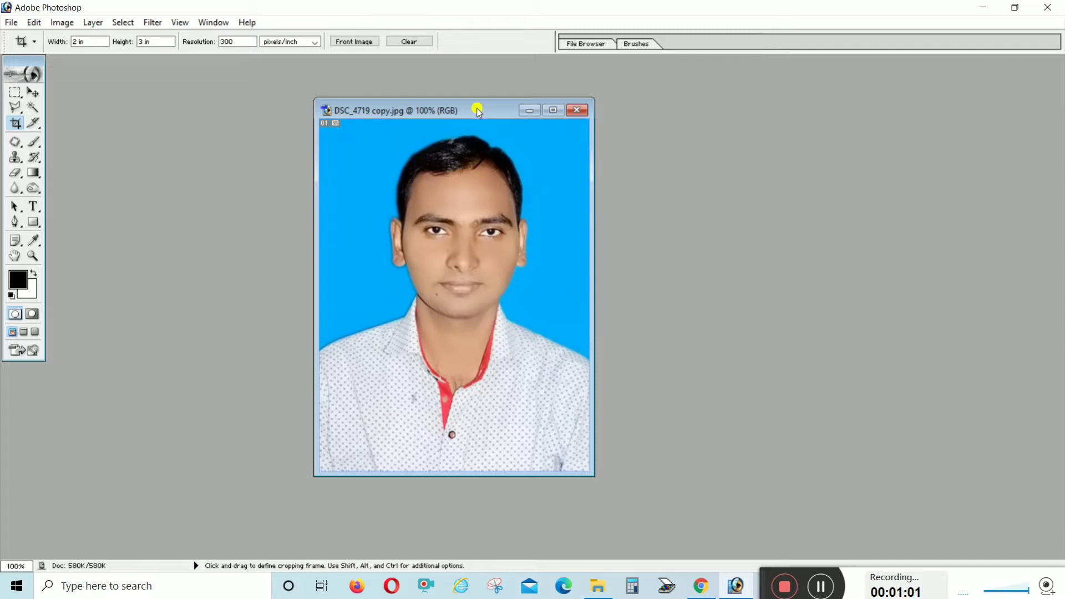
# - Maximize the photo window and set the crop size to 33 mm by 43 mm at 300 px/inch
pyautogui.click(560, 113)
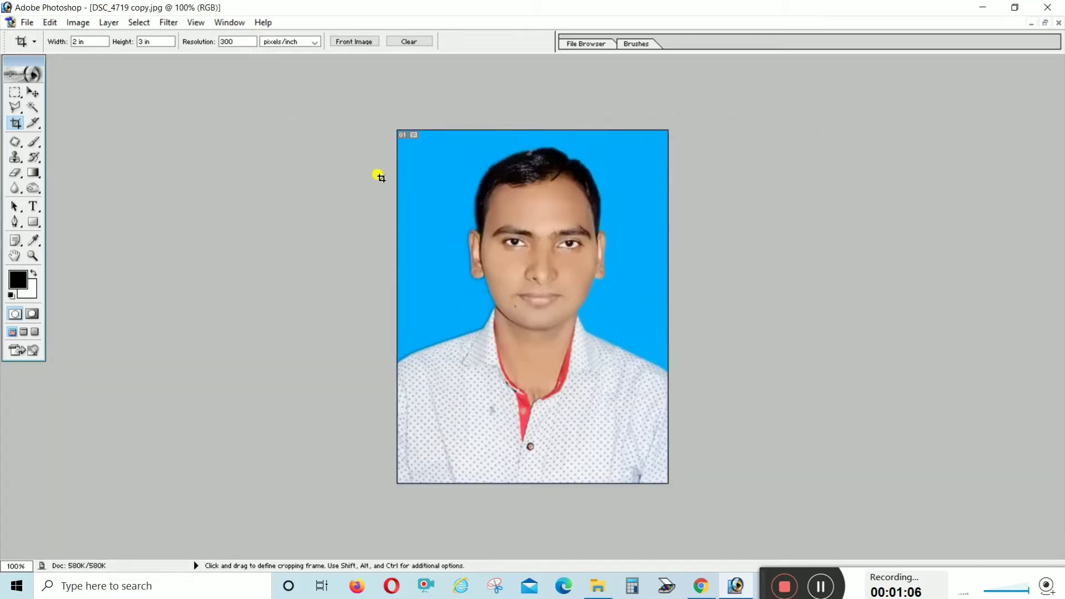
pyautogui.moveTo(91, 42); pyautogui.dragTo(72, 42)
pyautogui.write('mm')
pyautogui.press('Tab')
pyautogui.write('43')
pyautogui.write(' mm')
pyautogui.press('Tab')
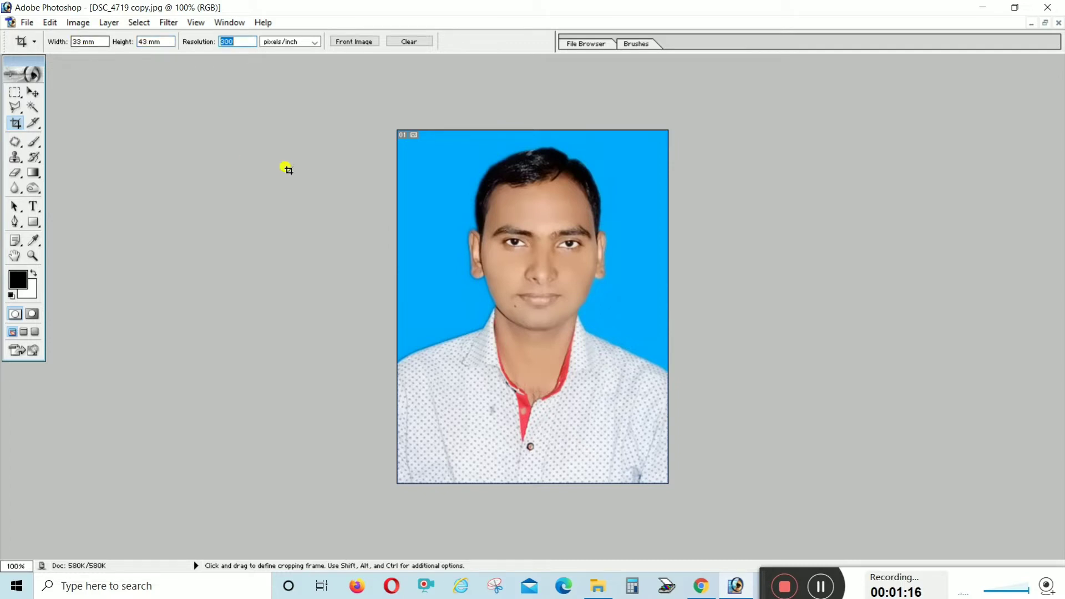
pyautogui.press('Return')
# - Crop the photo to 33 by 43 mm, then draw another crop frame and cancel it
pyautogui.moveTo(340, 123); pyautogui.dragTo(770, 508)
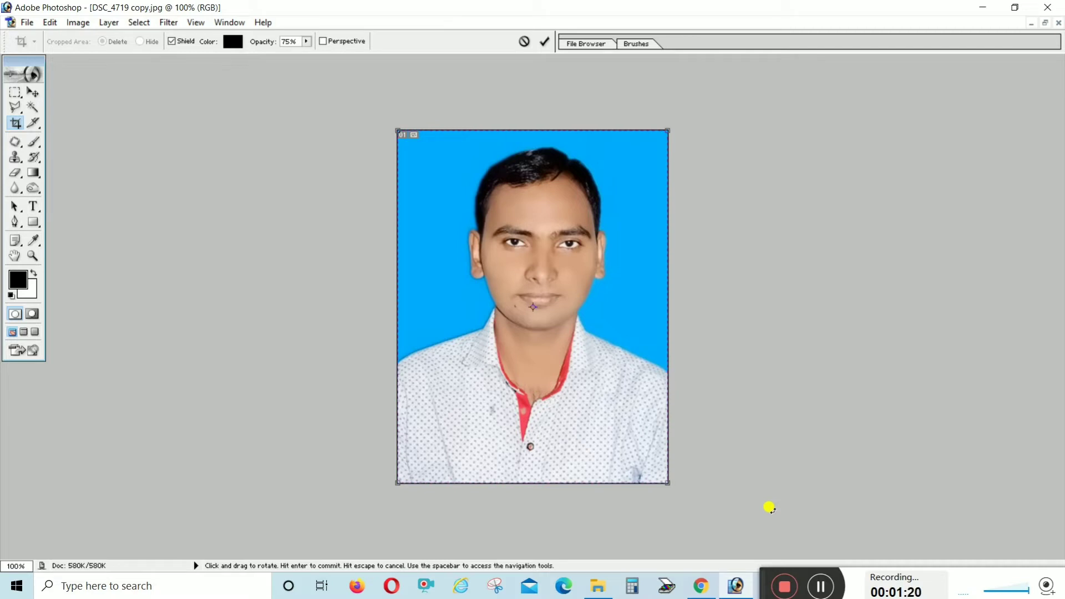
pyautogui.press('Return')
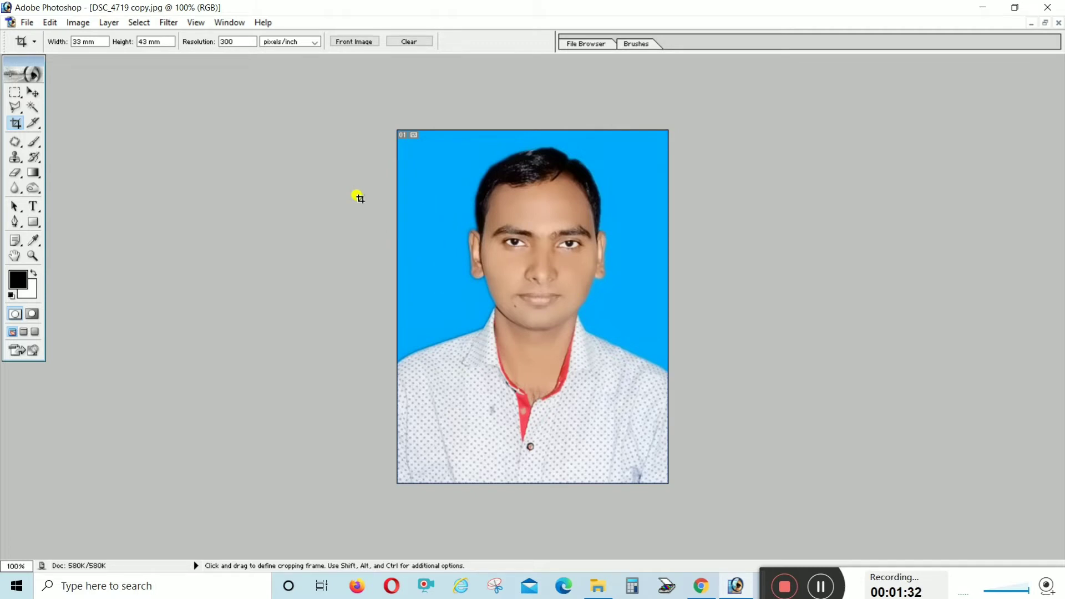
pyautogui.moveTo(373, 131); pyautogui.dragTo(777, 529)
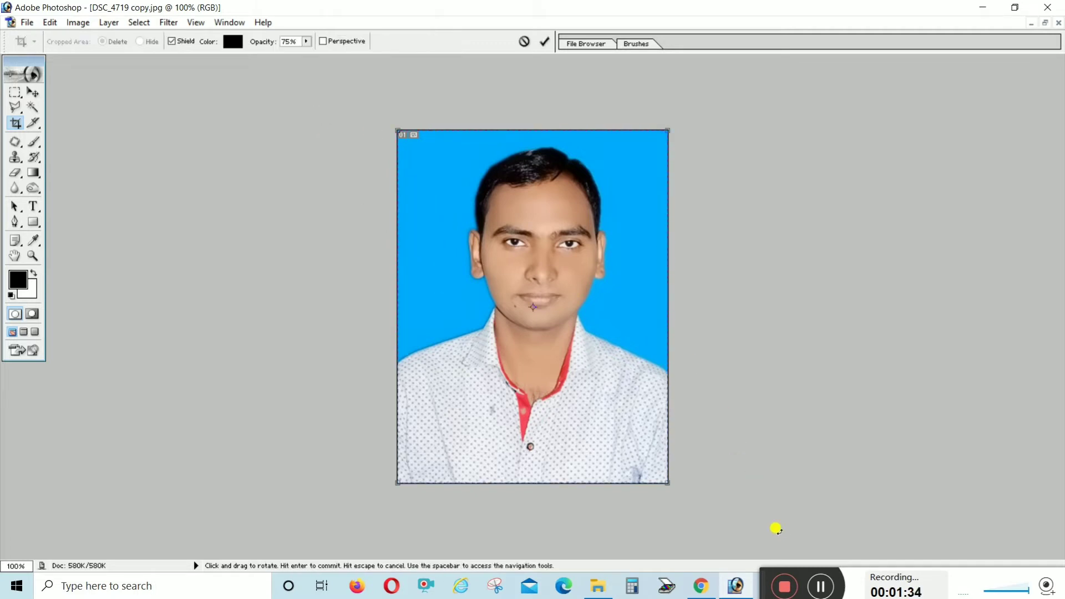
pyautogui.rightClick(492, 395)
pyautogui.click(432, 316)
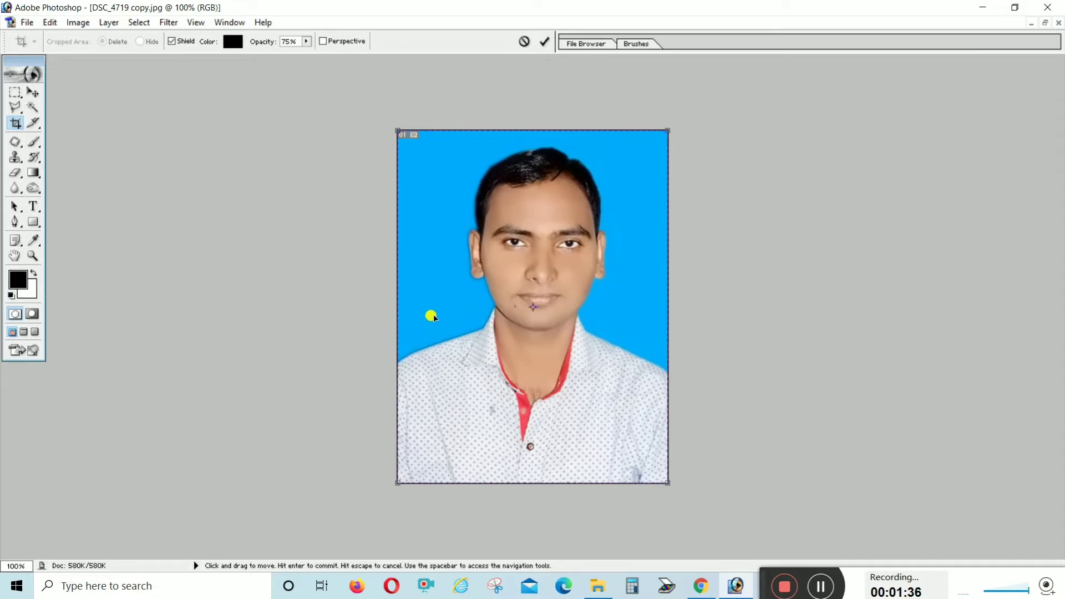
pyautogui.rightClick(487, 218)
pyautogui.click(510, 234)
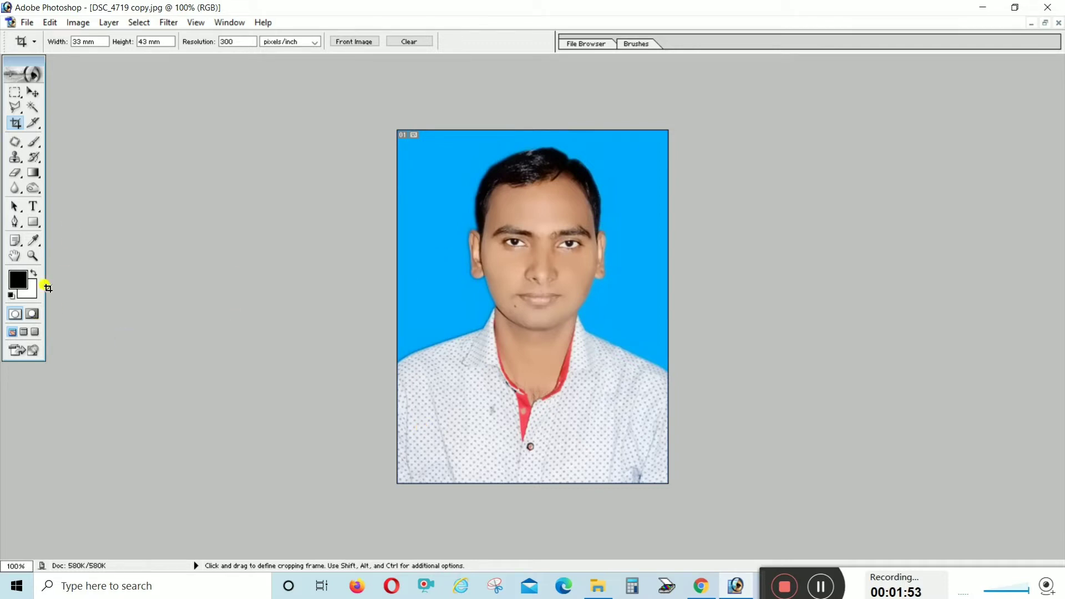
# - Set the background colour to white (FFFFFF)
pyautogui.click(31, 293)
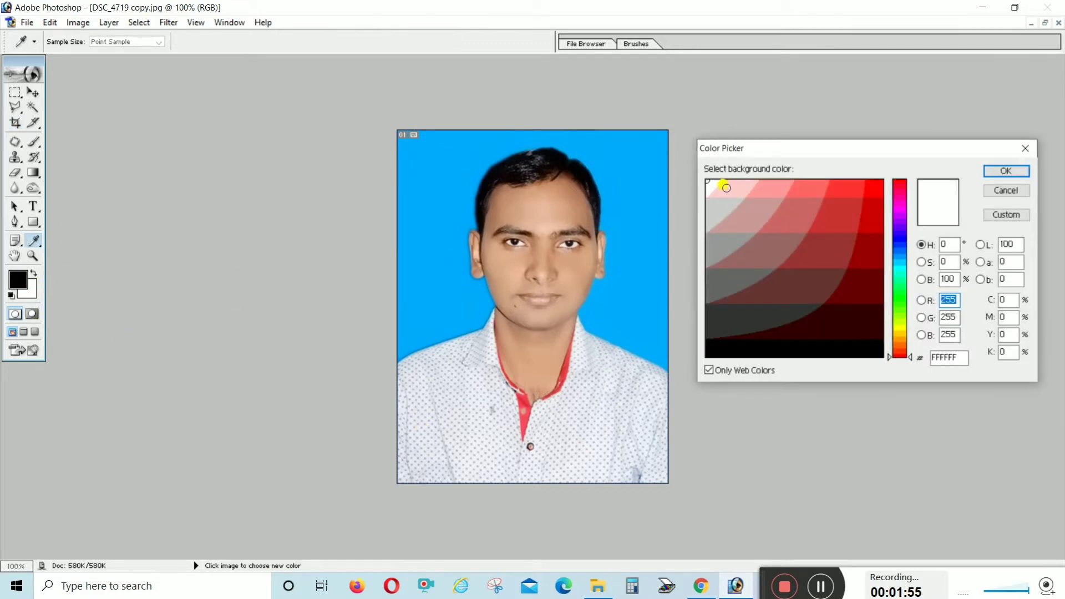
pyautogui.click(1005, 171)
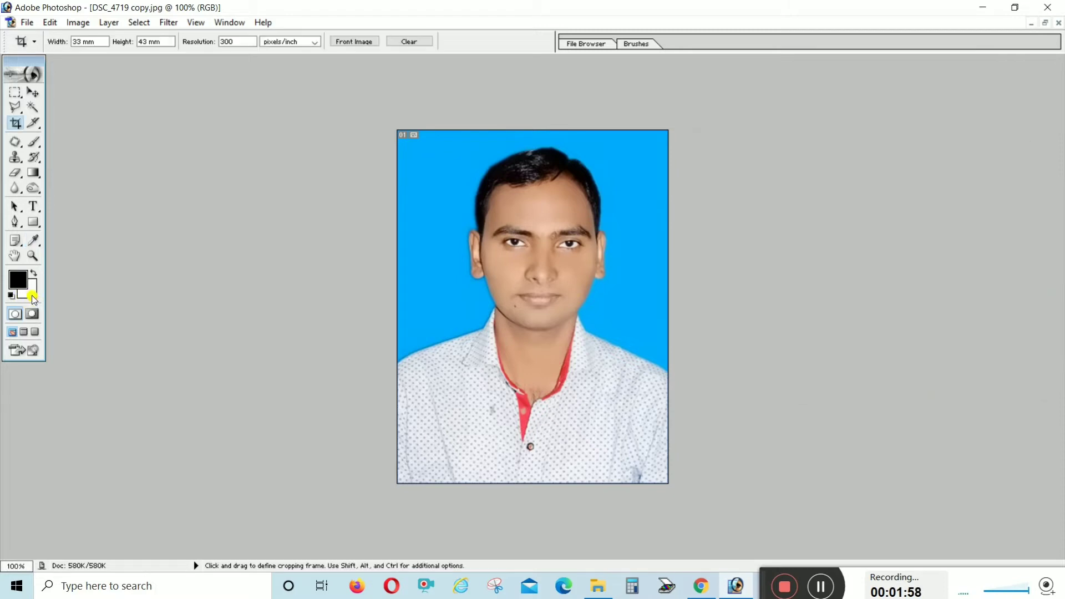
pyautogui.click(29, 292)
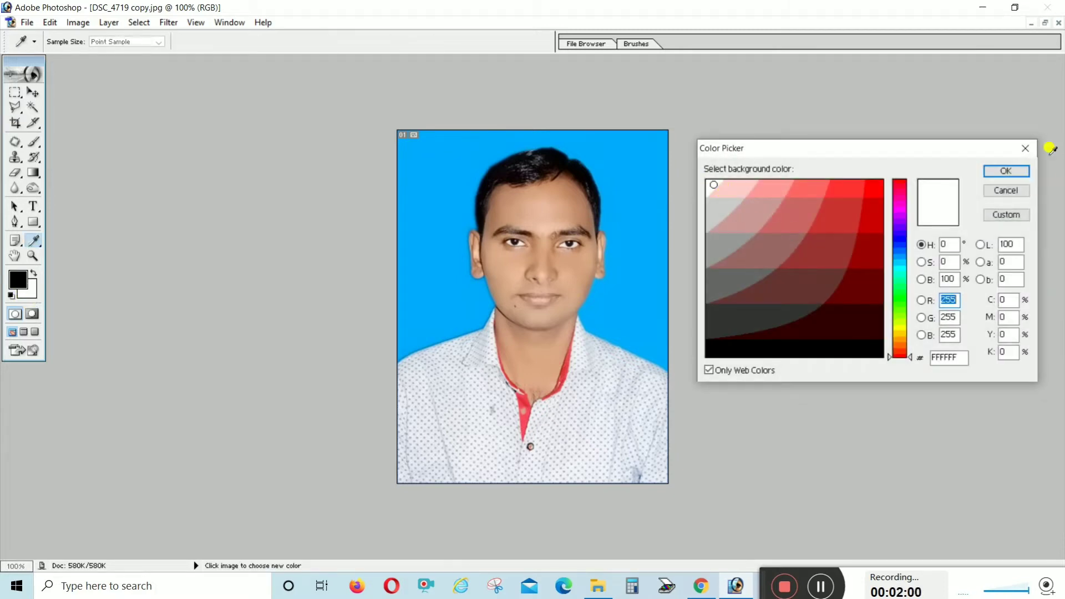
pyautogui.click(1006, 171)
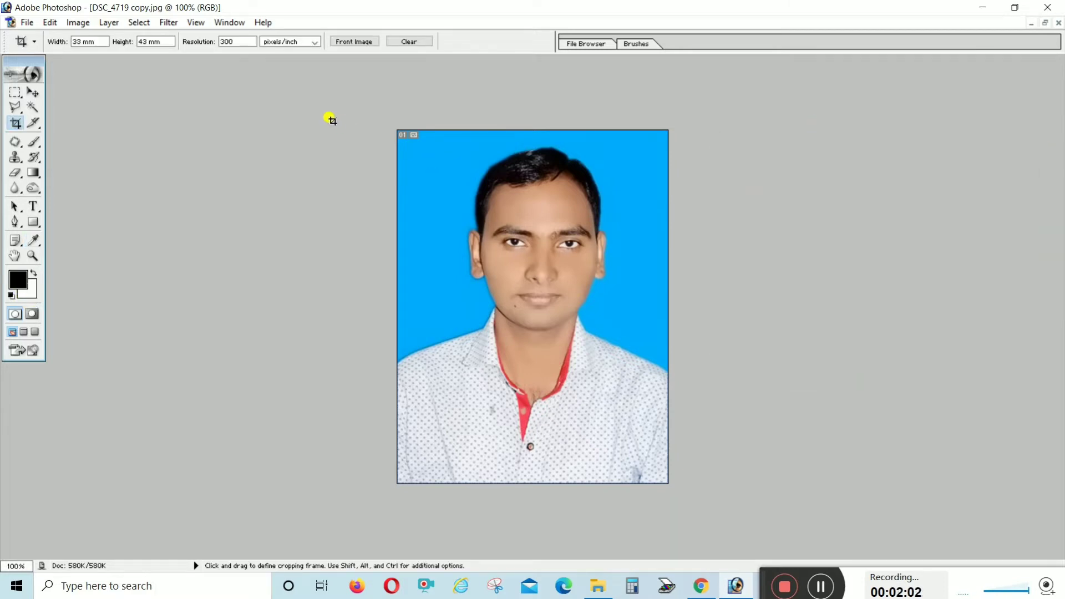
# - Recrop the photo with the frame nudged down, leaving a white strip at the bottom
pyautogui.moveTo(699, 480); pyautogui.dragTo(715, 506)
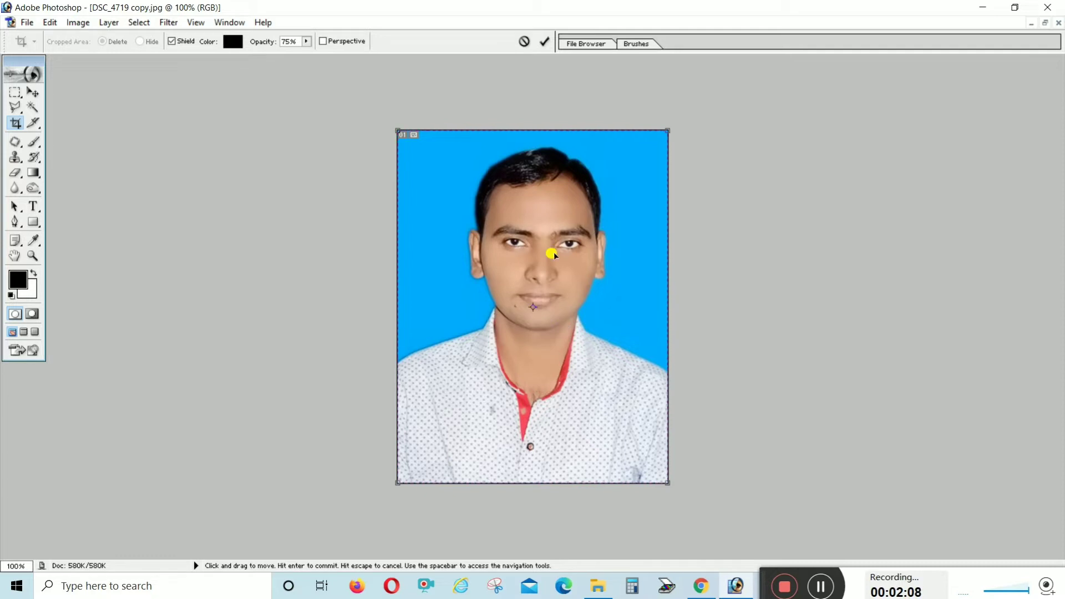
pyautogui.press('Down')
pyautogui.press('Down')
pyautogui.press('Down')
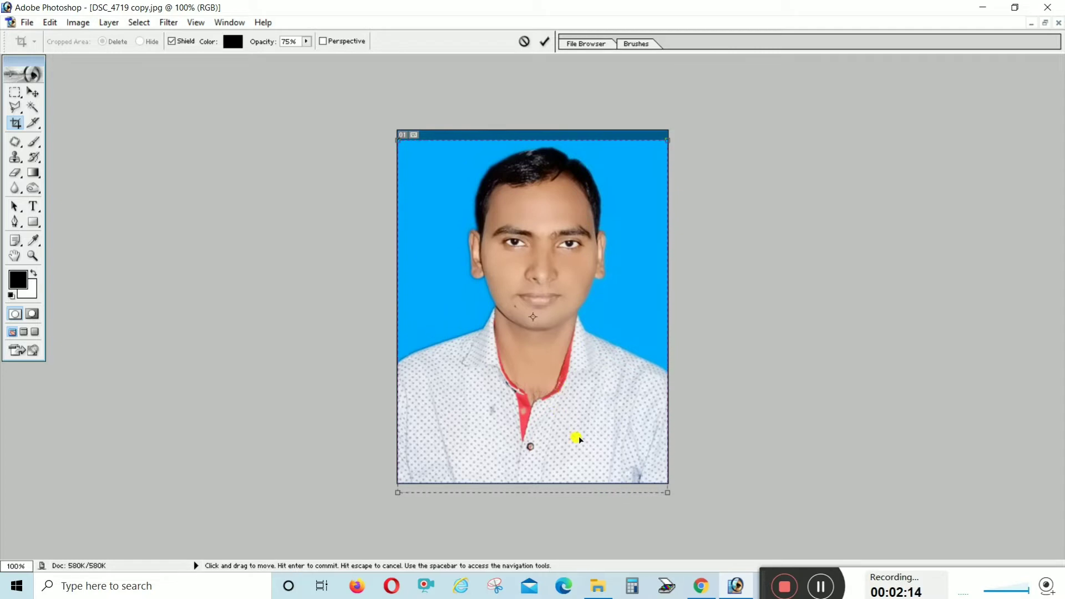
pyautogui.press('Return')
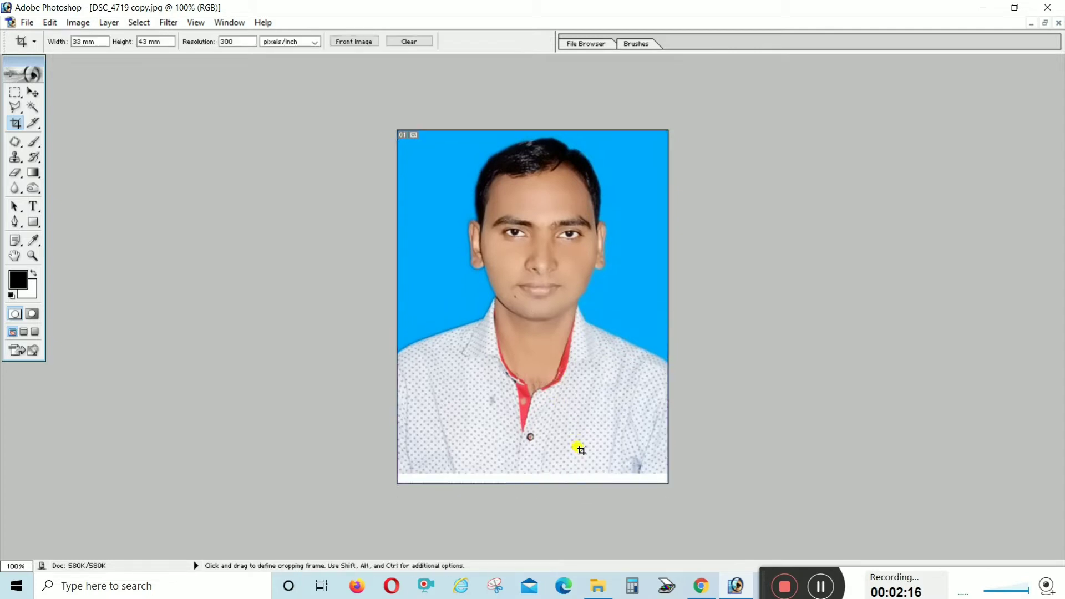
pyautogui.scroll(1, 580, 450)
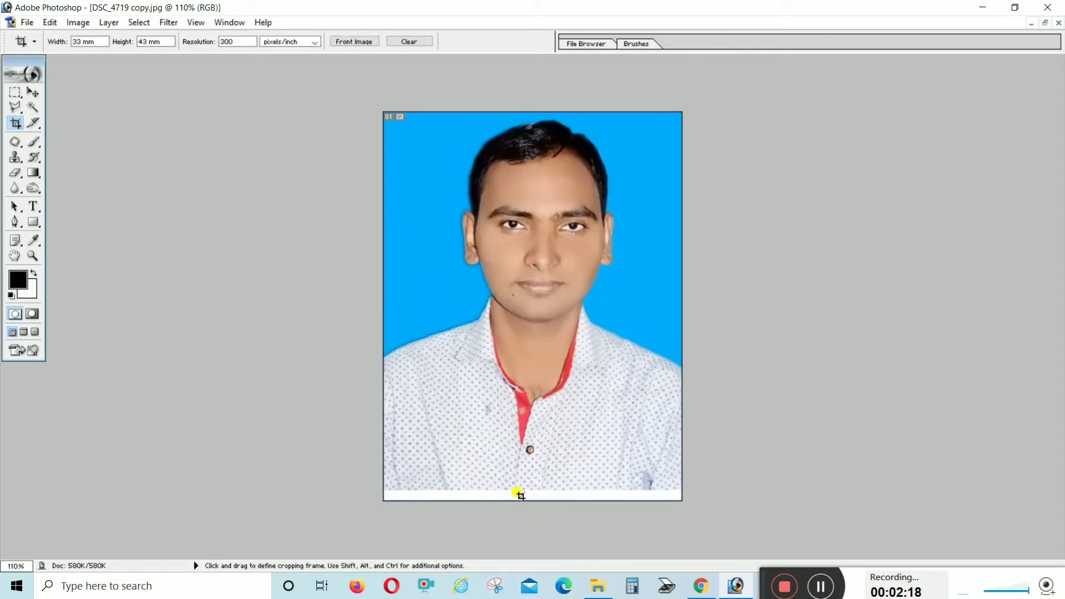
# - Fill a rectangular strip at the photo's bottom with white and deselect
pyautogui.click(17, 96)
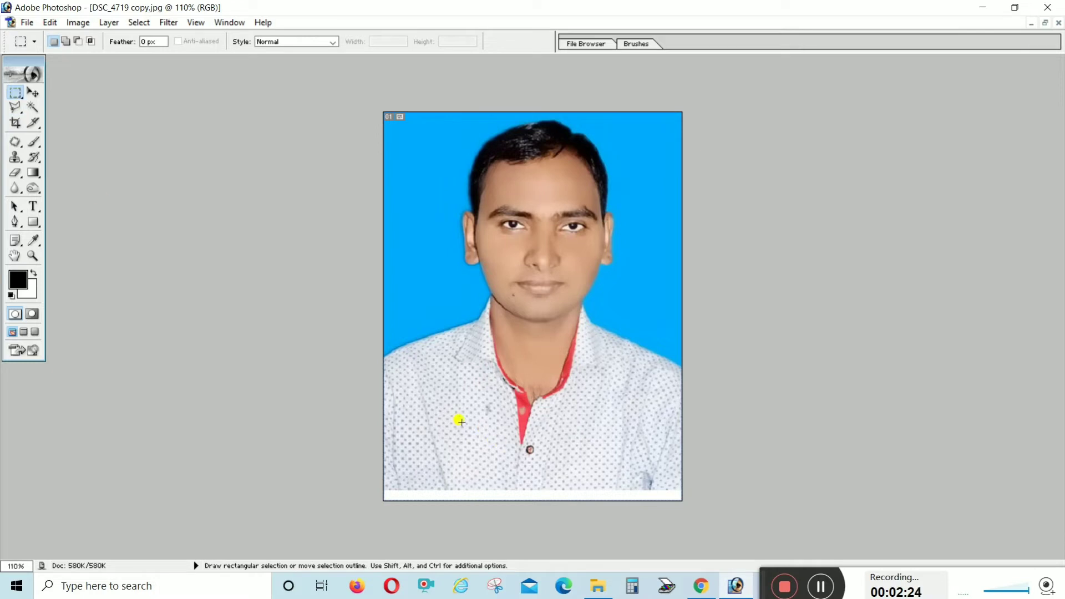
pyautogui.moveTo(370, 475); pyautogui.dragTo(705, 562)
pyautogui.press('Delete')
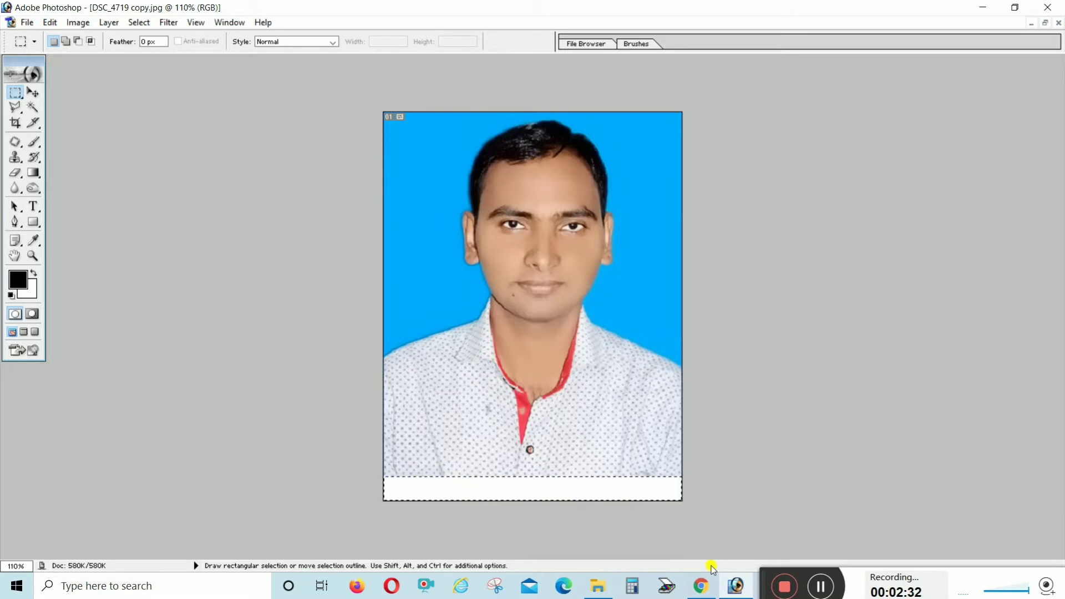
pyautogui.hotkey('ctrl', 'd')
pyautogui.press('c')
pyautogui.press('m')
# - Fill a taller bottom band with white, deselect, and return to the Crop tool
pyautogui.moveTo(386, 462); pyautogui.dragTo(716, 543)
pyautogui.press('Delete')
pyautogui.hotkey('ctrl', 'd')
pyautogui.press('c')
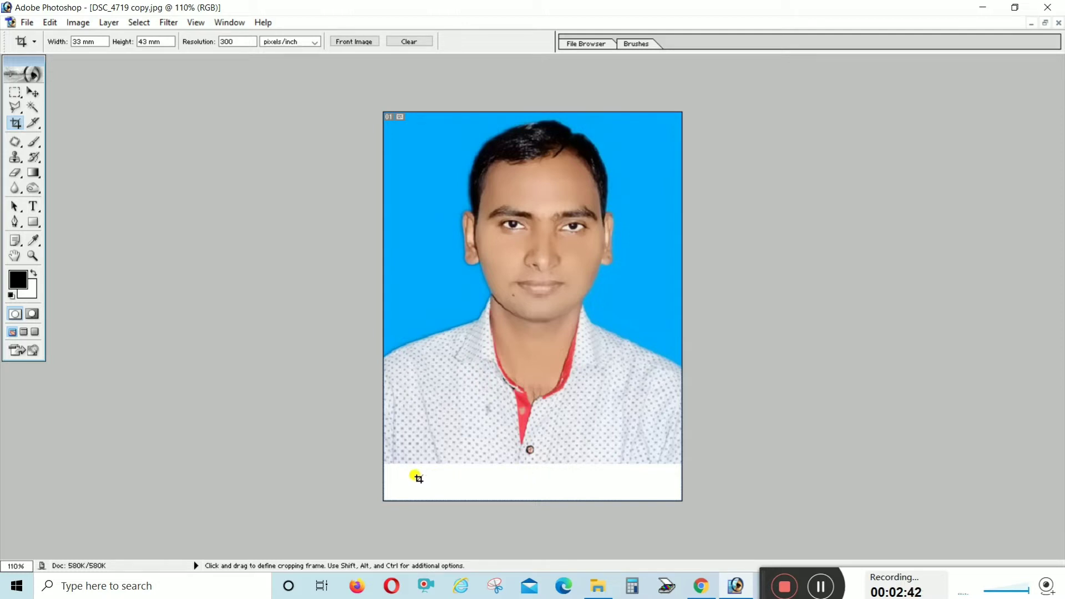
pyautogui.scroll(1, 486, 488)
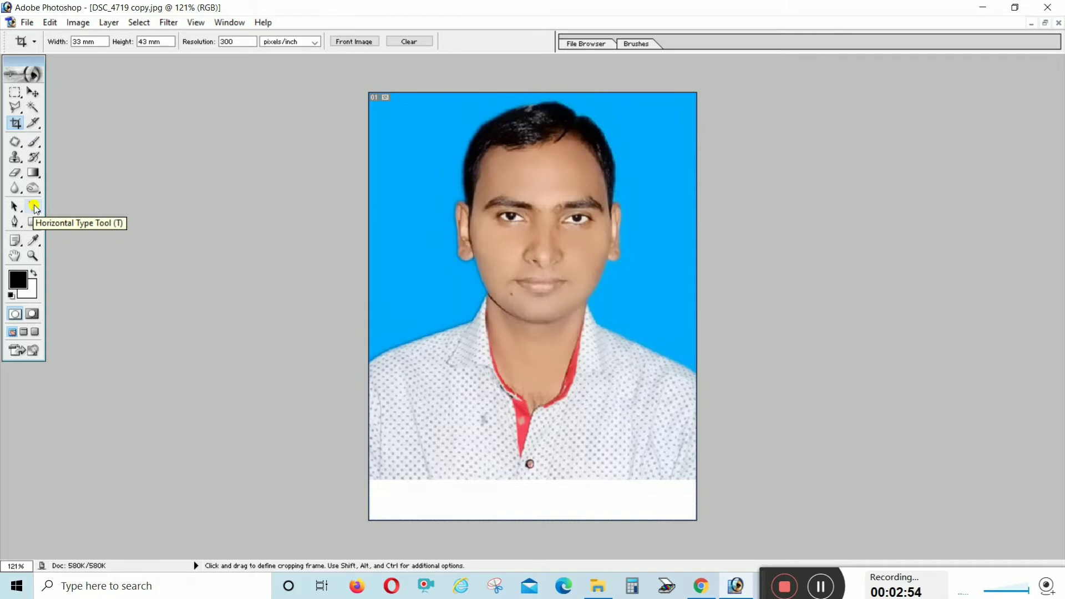
# - Set the Type tool's text colour to black
pyautogui.click(34, 208)
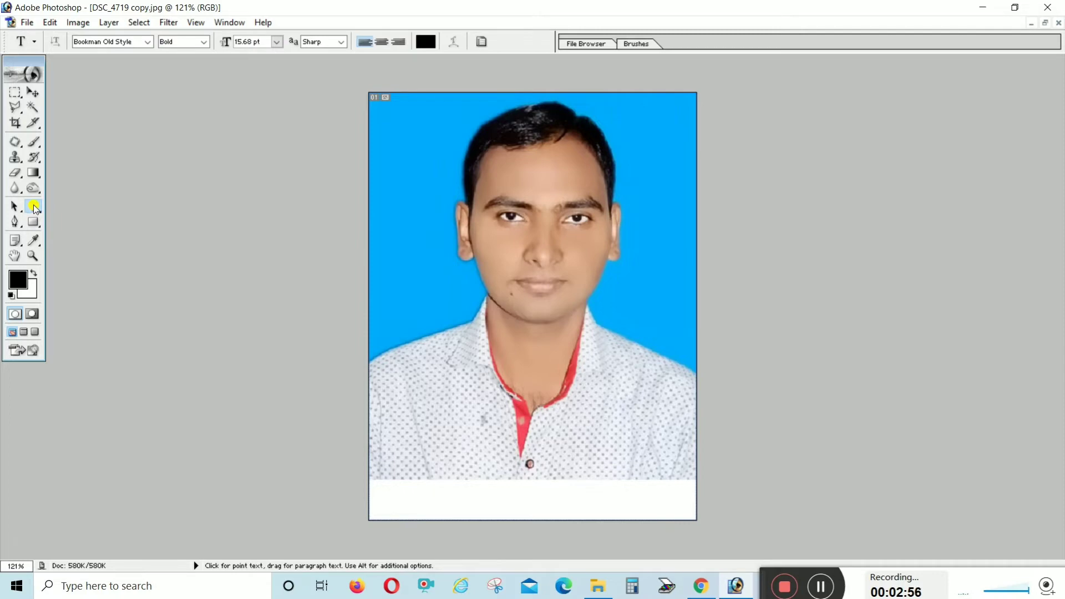
pyautogui.click(425, 41)
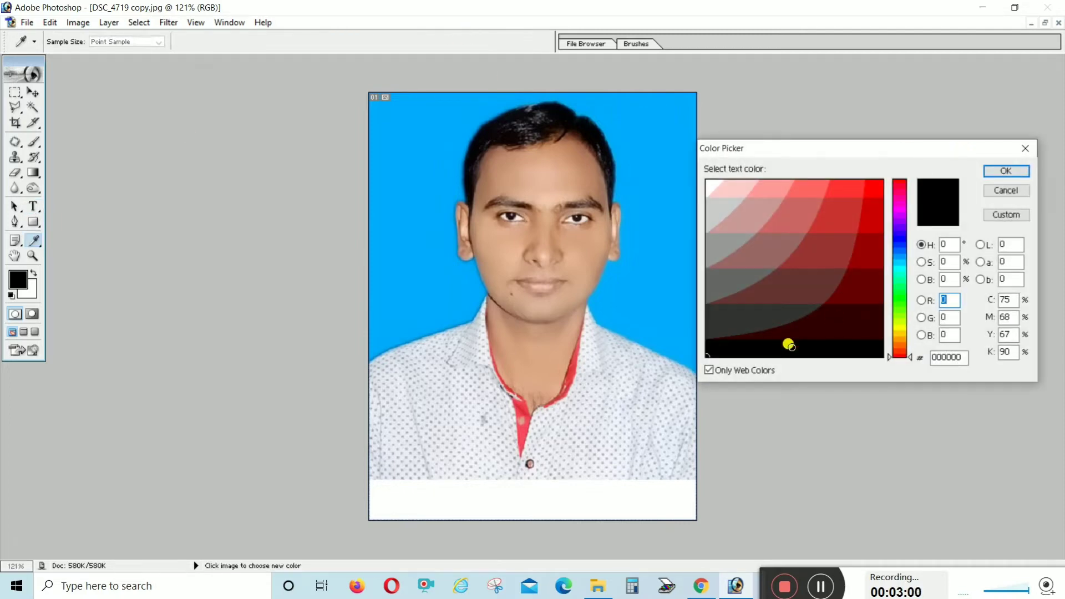
pyautogui.click(764, 352)
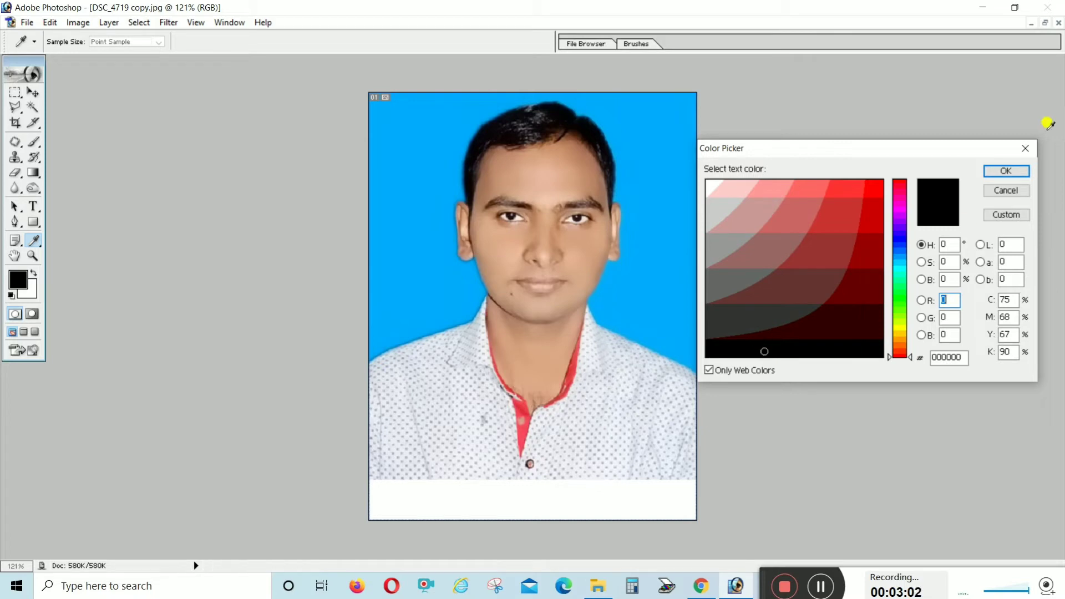
pyautogui.click(1006, 171)
pyautogui.click(427, 41)
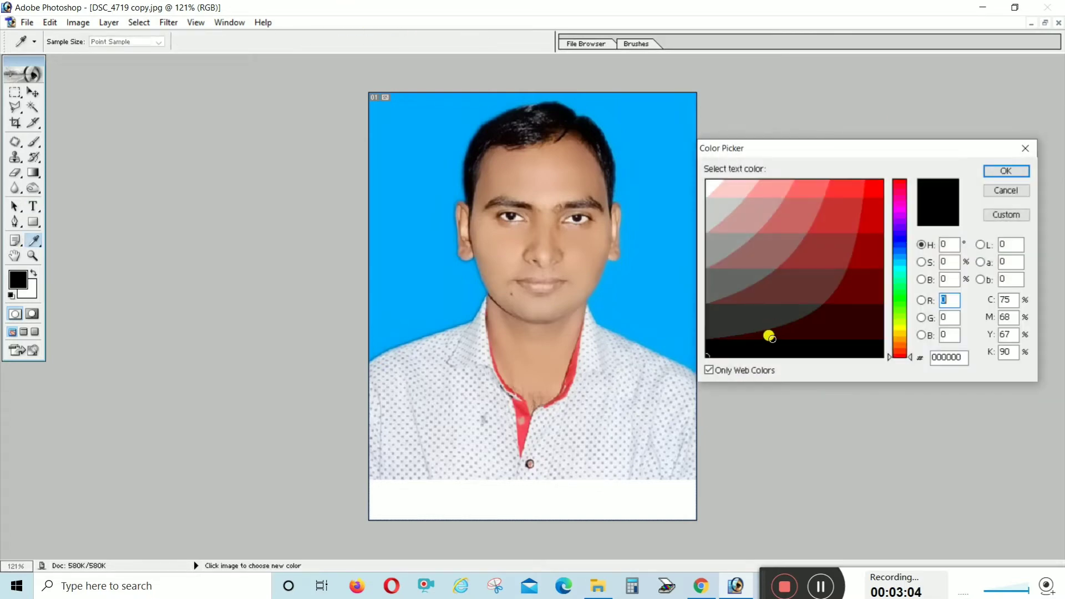
pyautogui.click(1006, 171)
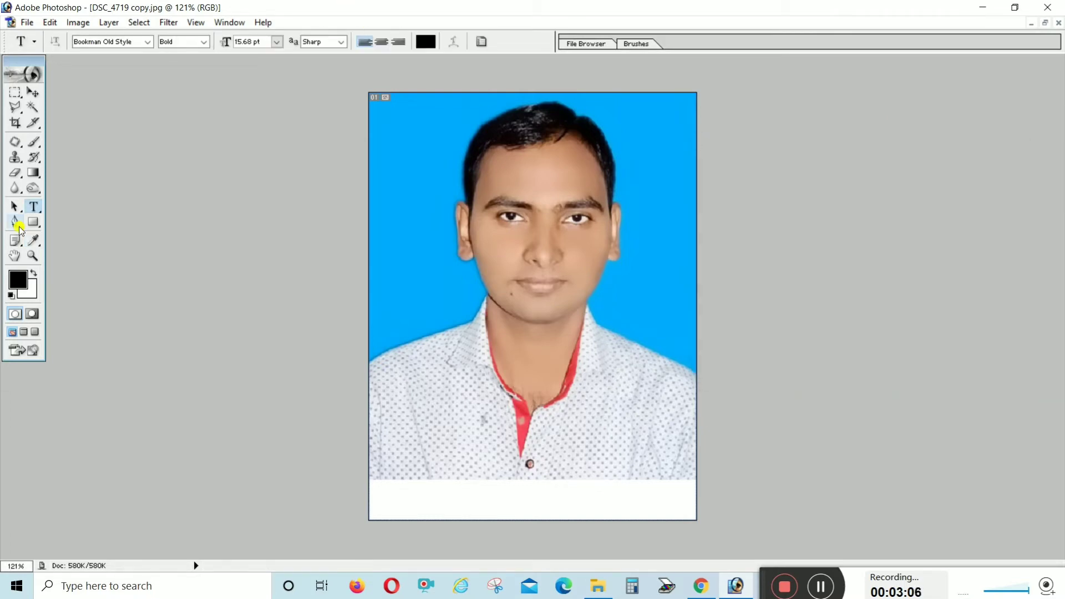
# - Type a trial line GGFGSFSFF in the strip at 8 then 6 pt, then delete it
pyautogui.click(377, 499)
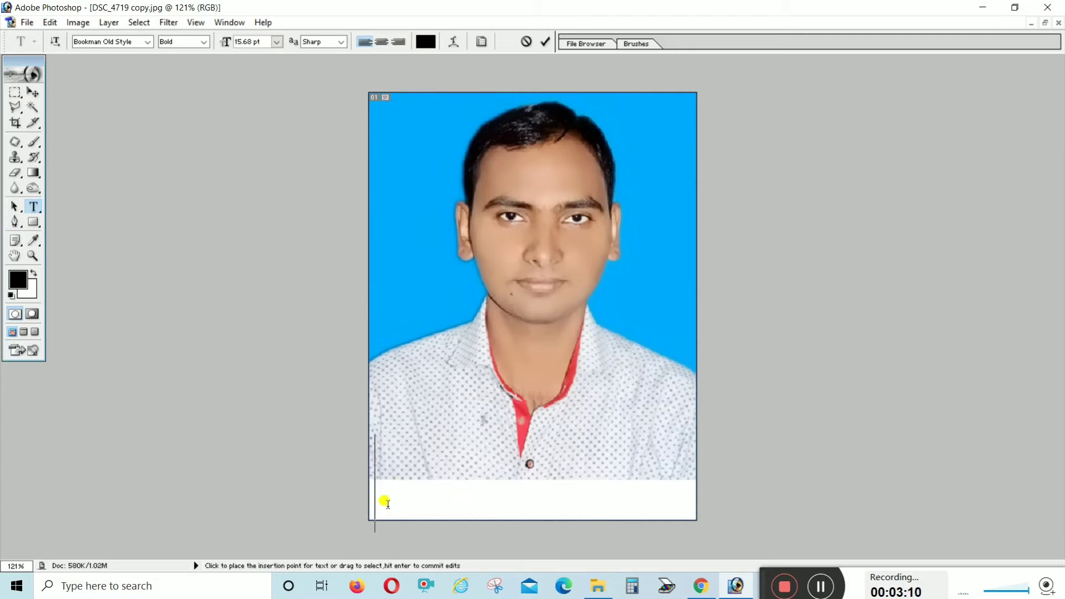
pyautogui.click(278, 42)
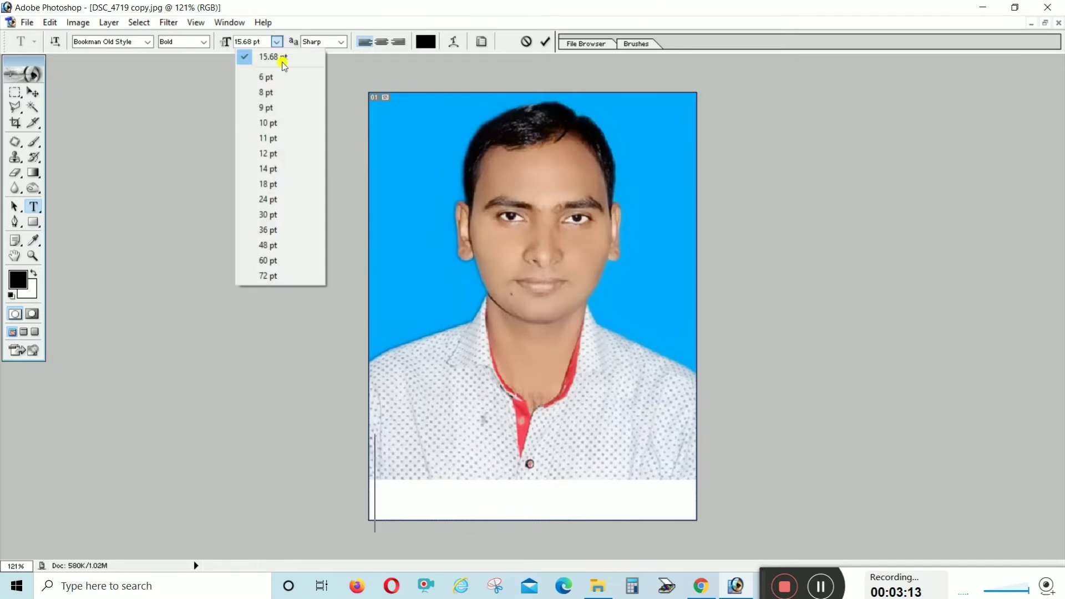
pyautogui.click(269, 93)
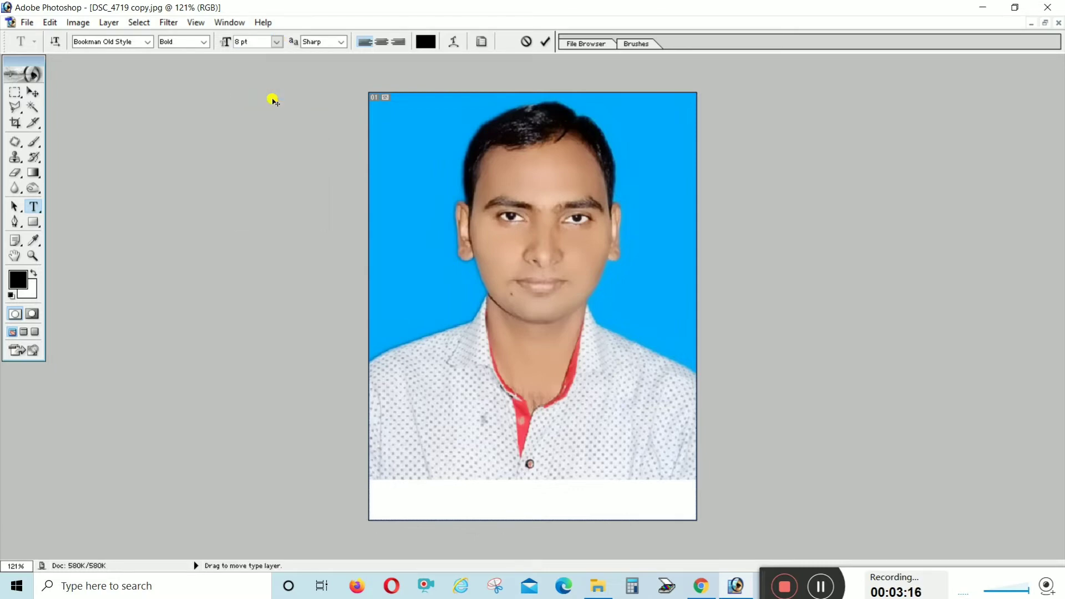
pyautogui.write('GGFGSFSFF')
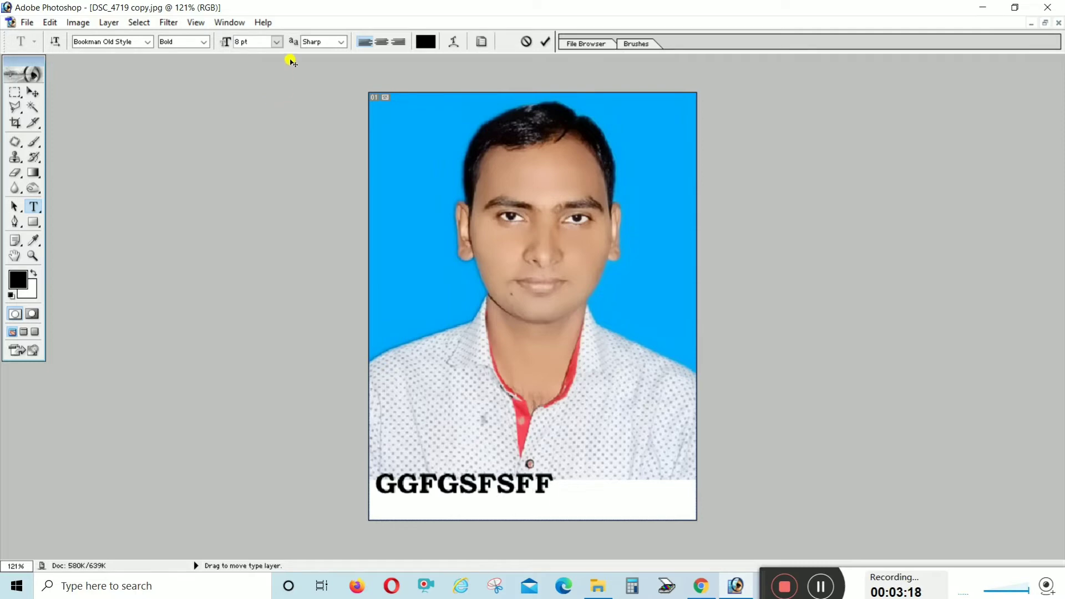
pyautogui.click(277, 42)
pyautogui.click(267, 77)
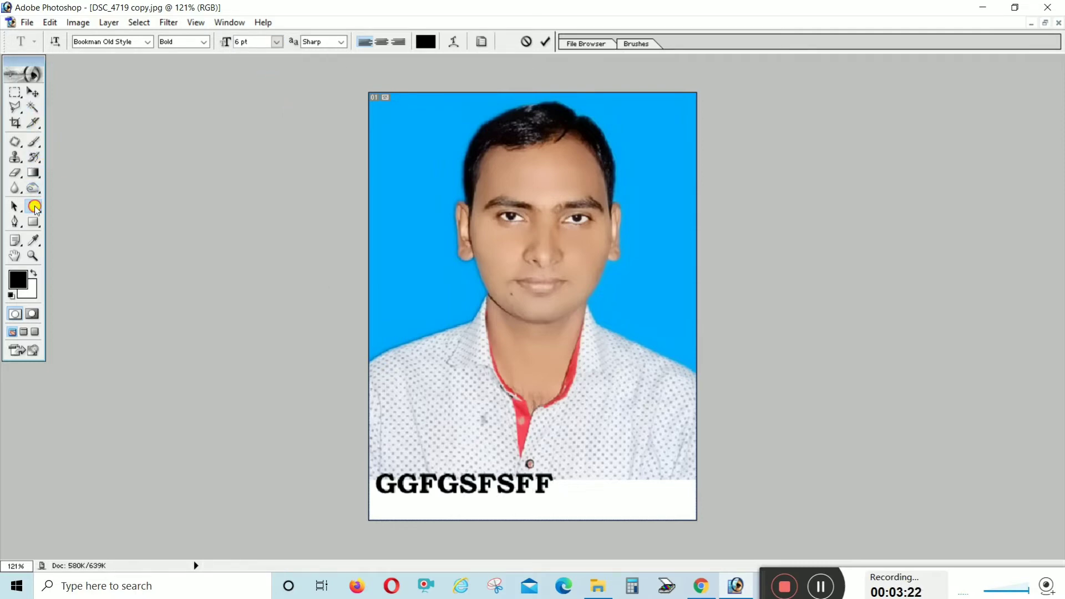
pyautogui.moveTo(376, 471); pyautogui.dragTo(574, 498)
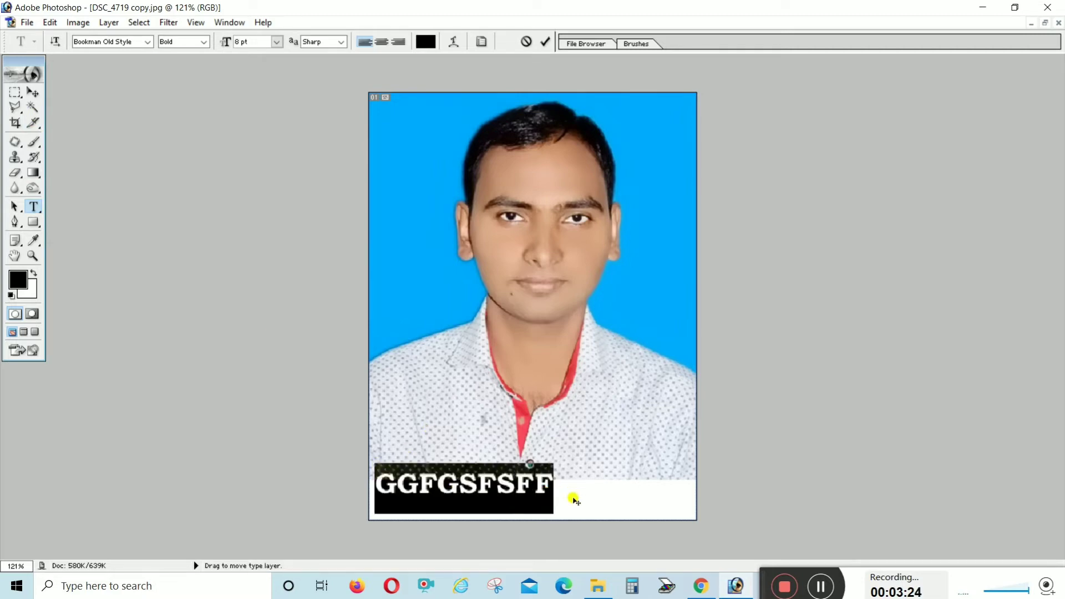
pyautogui.press('BackSpace')
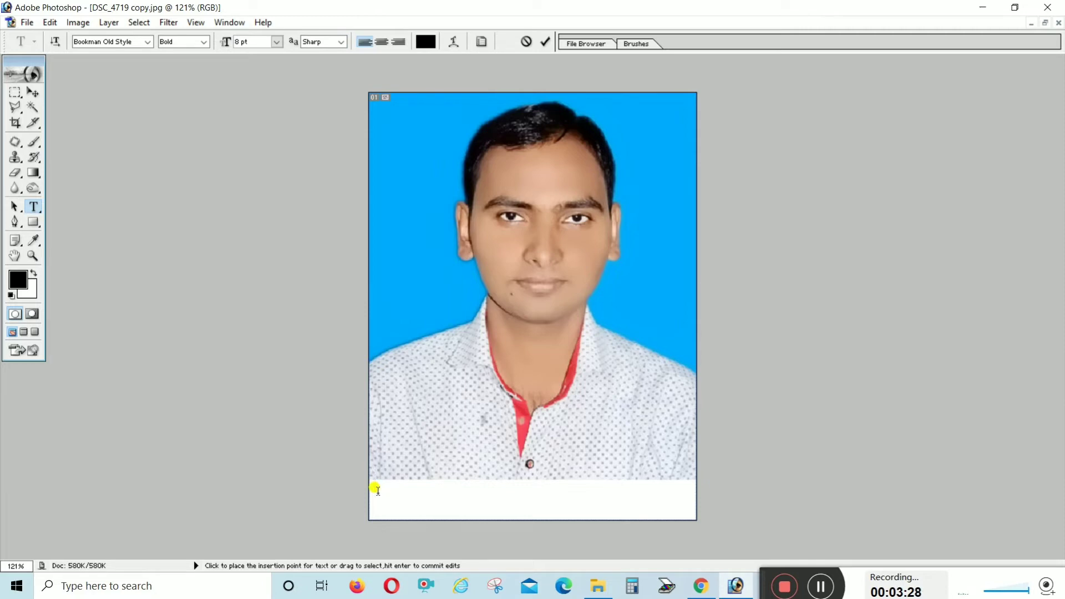
# - Type the person's name in capitals and drag it to the centre of the white strip
pyautogui.write('A')
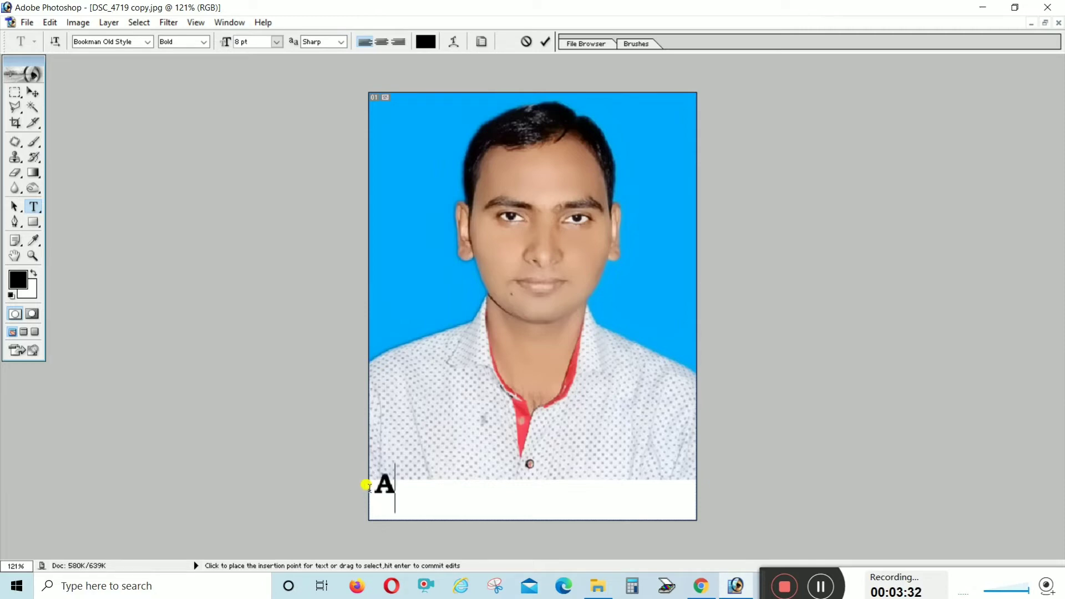
pyautogui.write('BHAY')
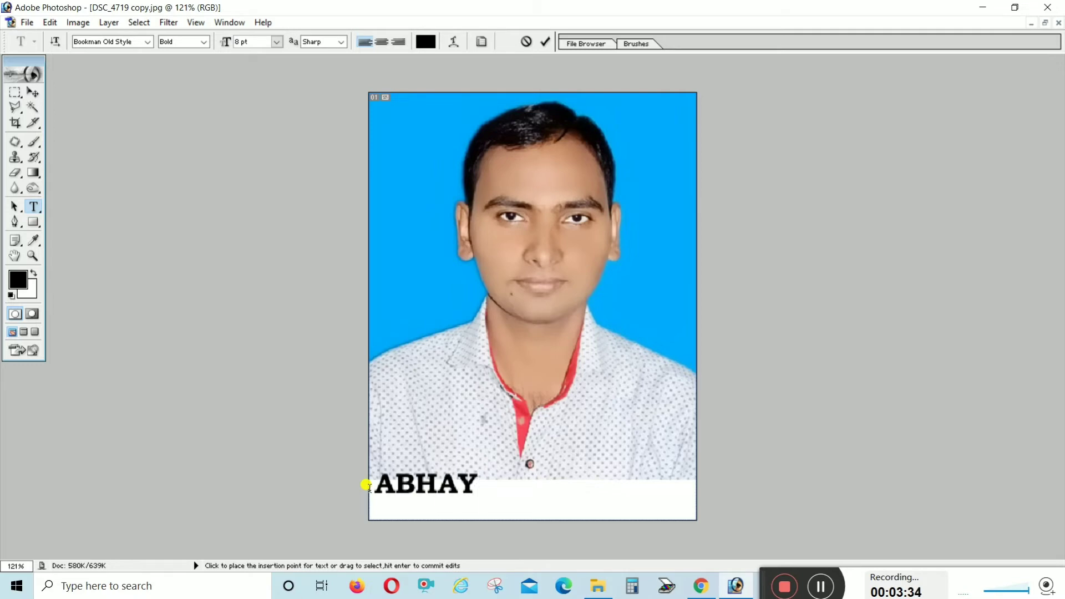
pyautogui.write(' KUMAR')
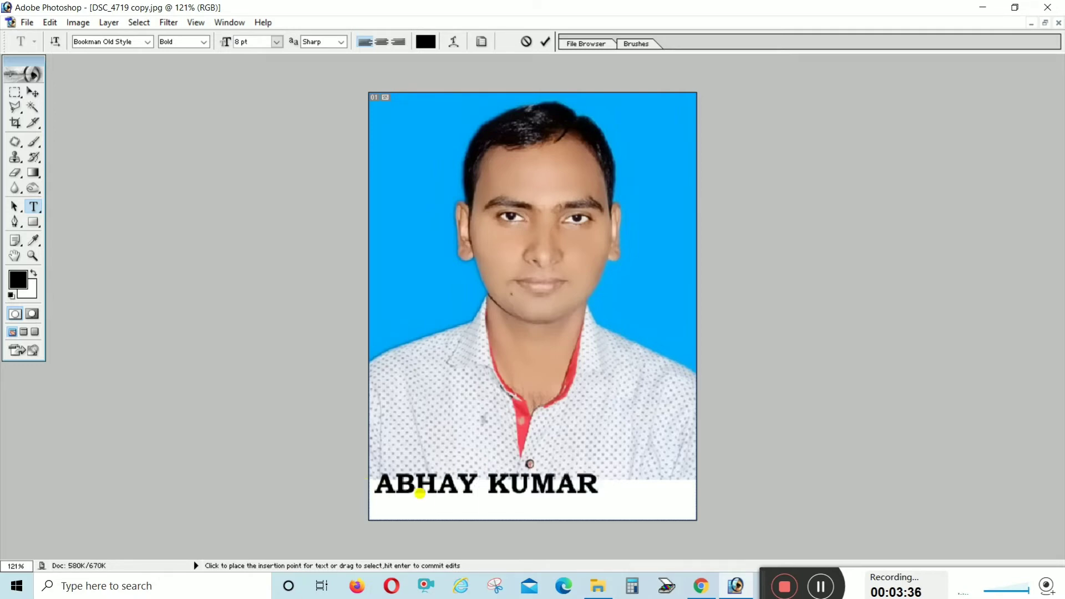
pyautogui.click(33, 93)
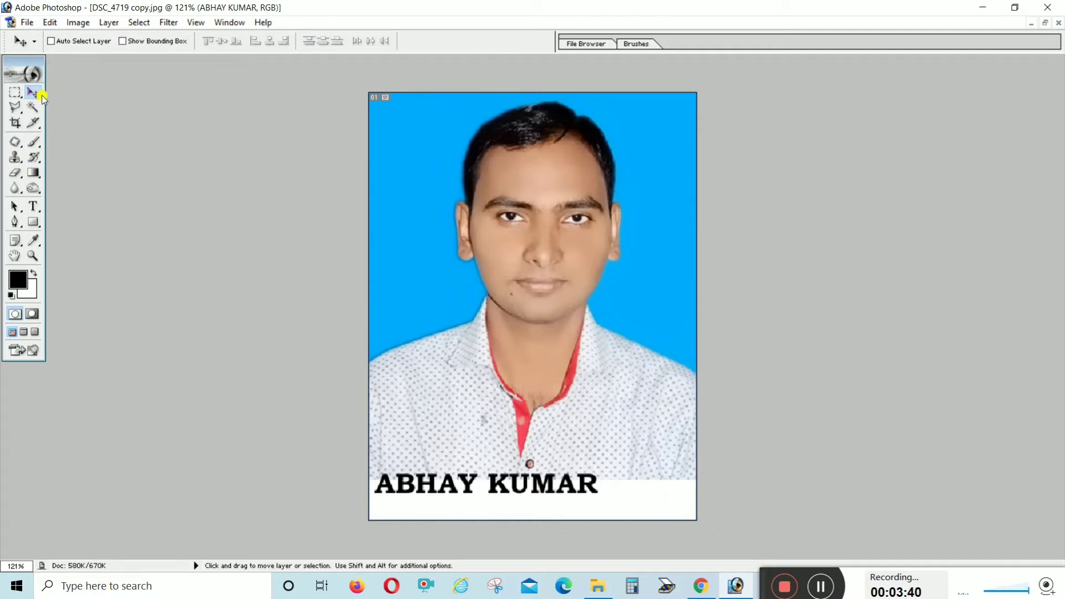
pyautogui.moveTo(612, 483); pyautogui.dragTo(637, 489)
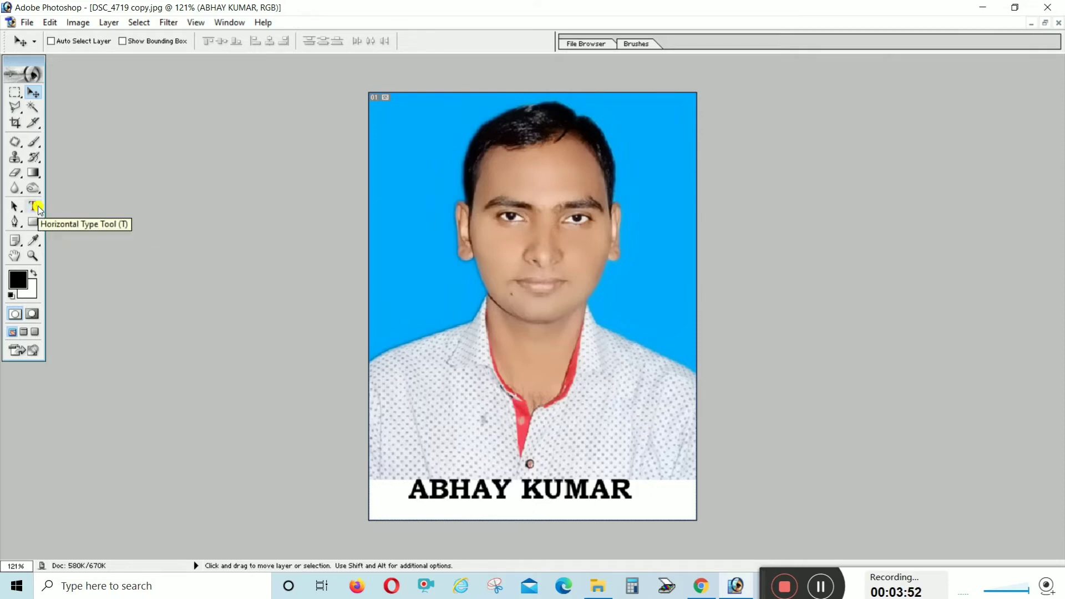
# - Shift the name layer slightly up and right within the strip
pyautogui.click(36, 208)
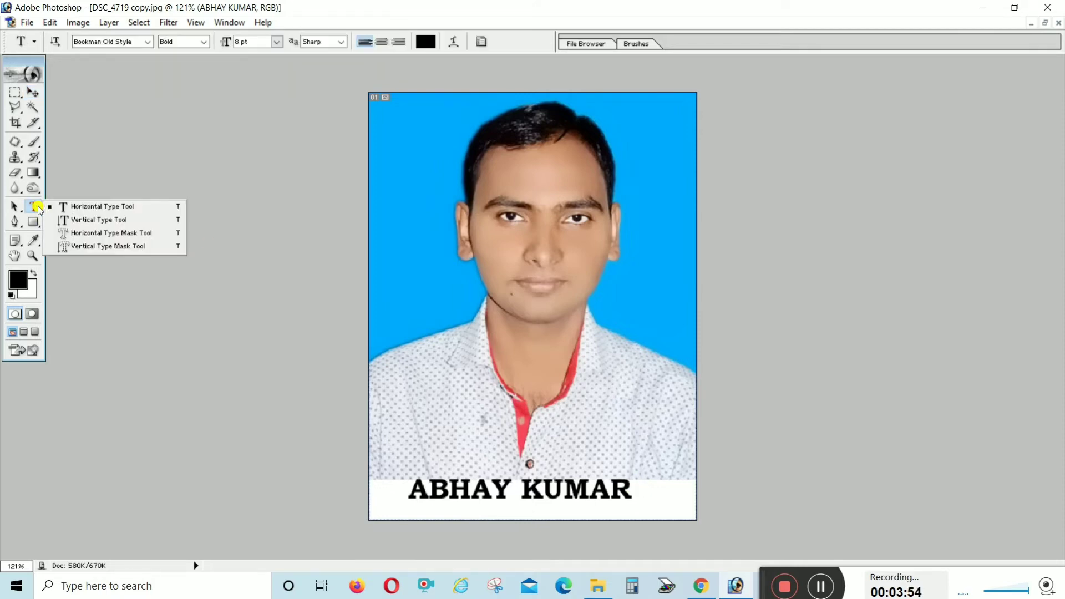
pyautogui.click(69, 207)
pyautogui.click(32, 207)
pyautogui.click(70, 207)
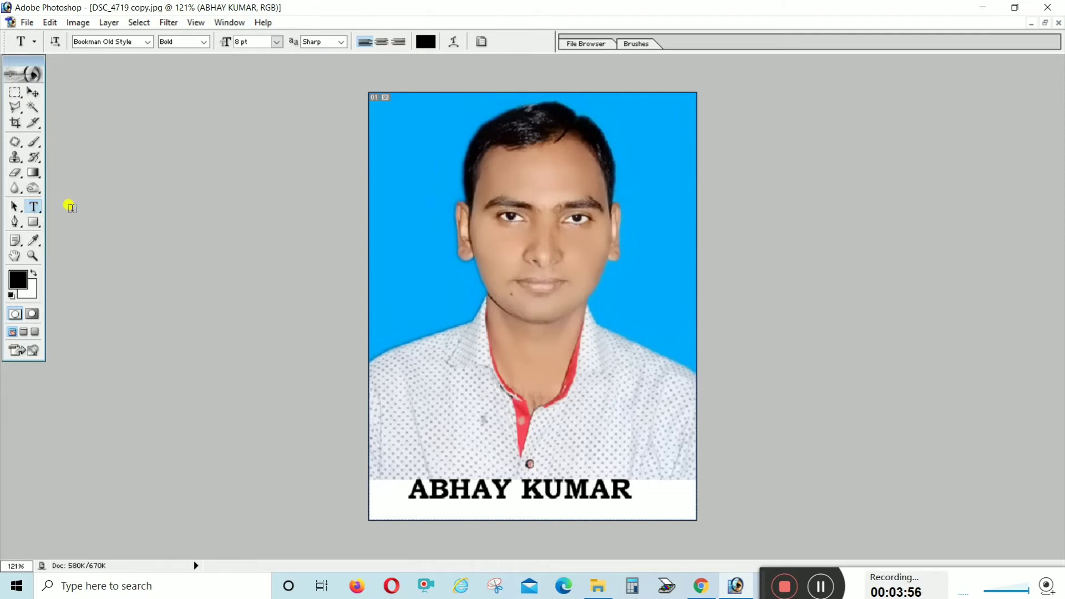
pyautogui.click(437, 515)
pyautogui.click(32, 92)
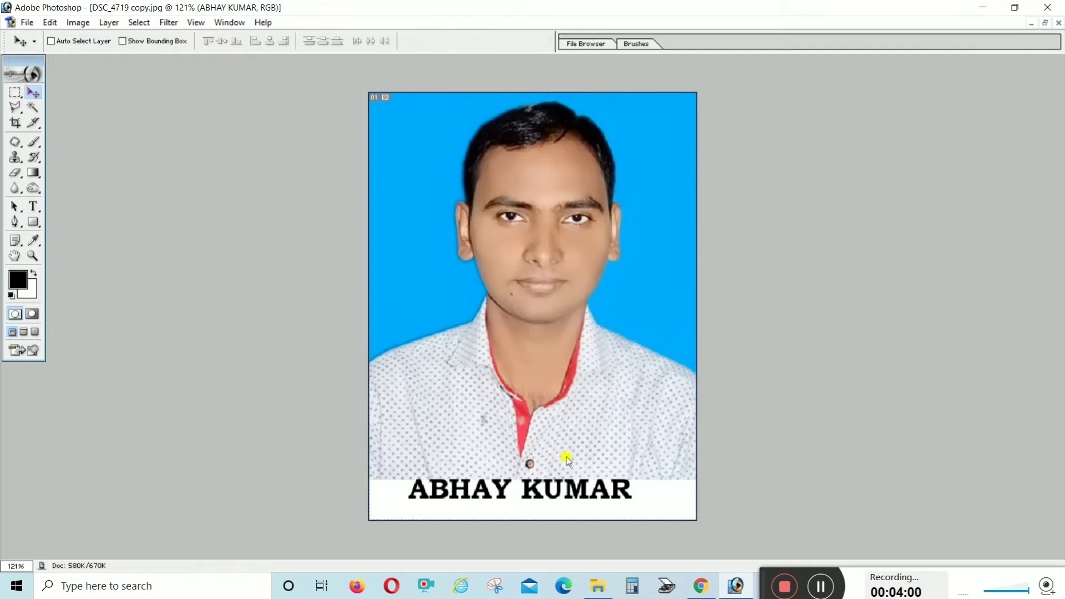
pyautogui.moveTo(614, 492); pyautogui.dragTo(613, 491)
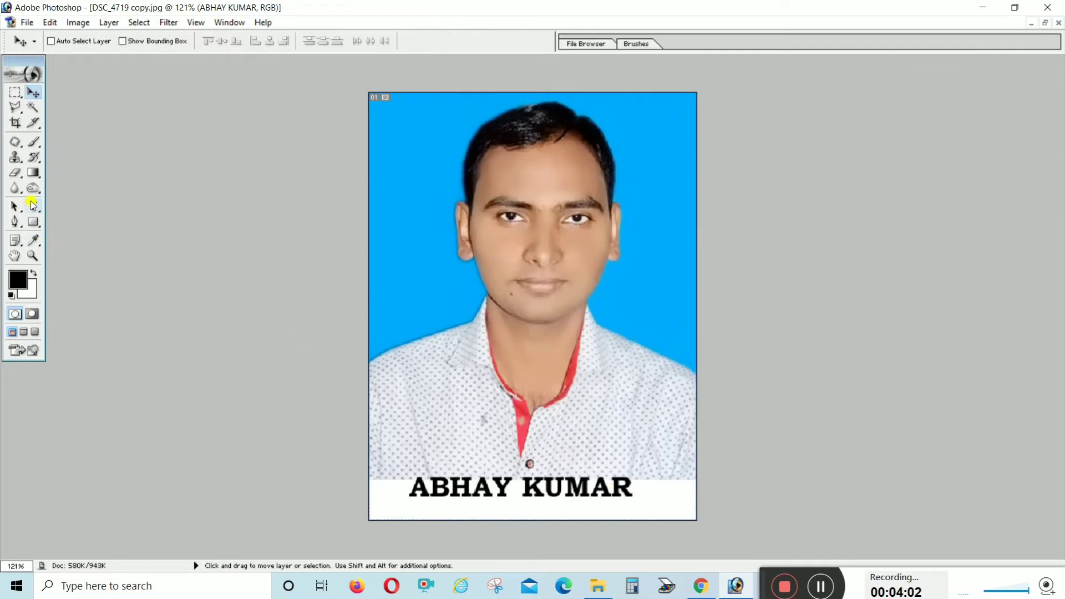
# - Raise the name line further up and to the right in the white strip
pyautogui.click(33, 207)
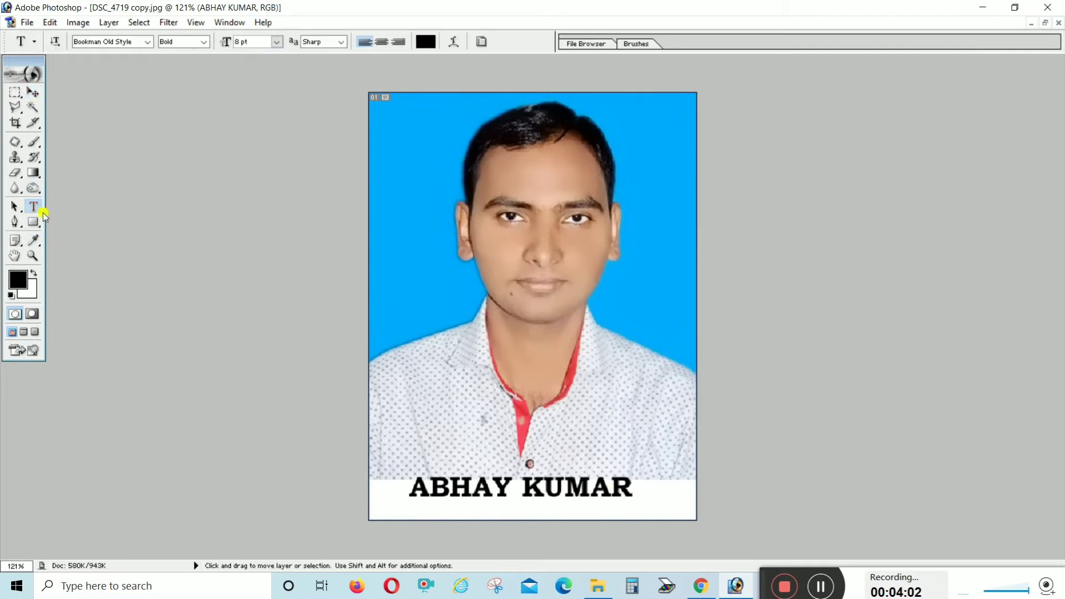
pyautogui.click(439, 516)
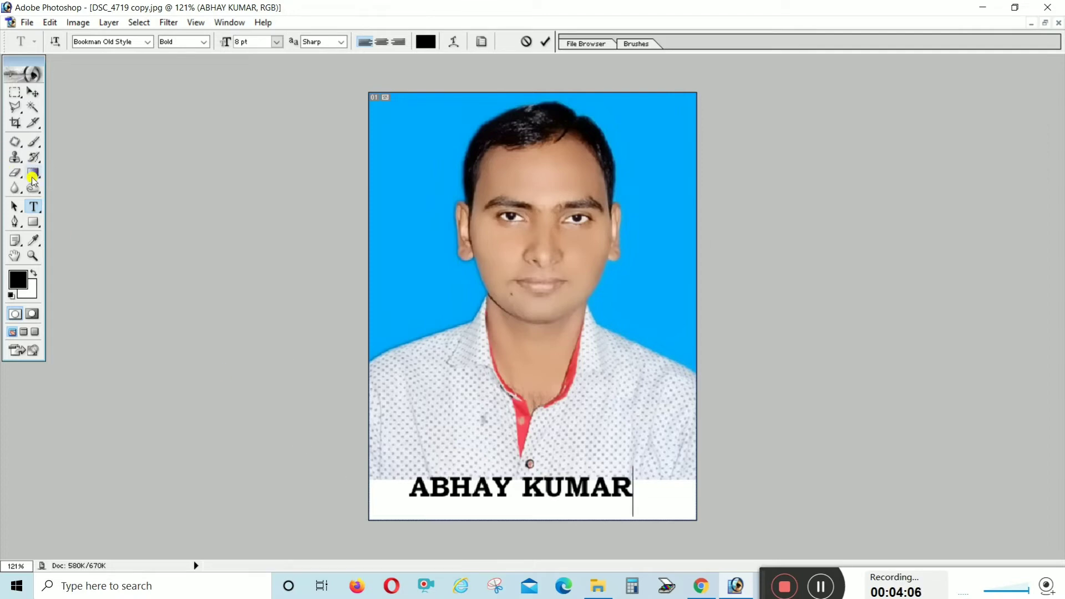
pyautogui.click(15, 123)
pyautogui.click(33, 207)
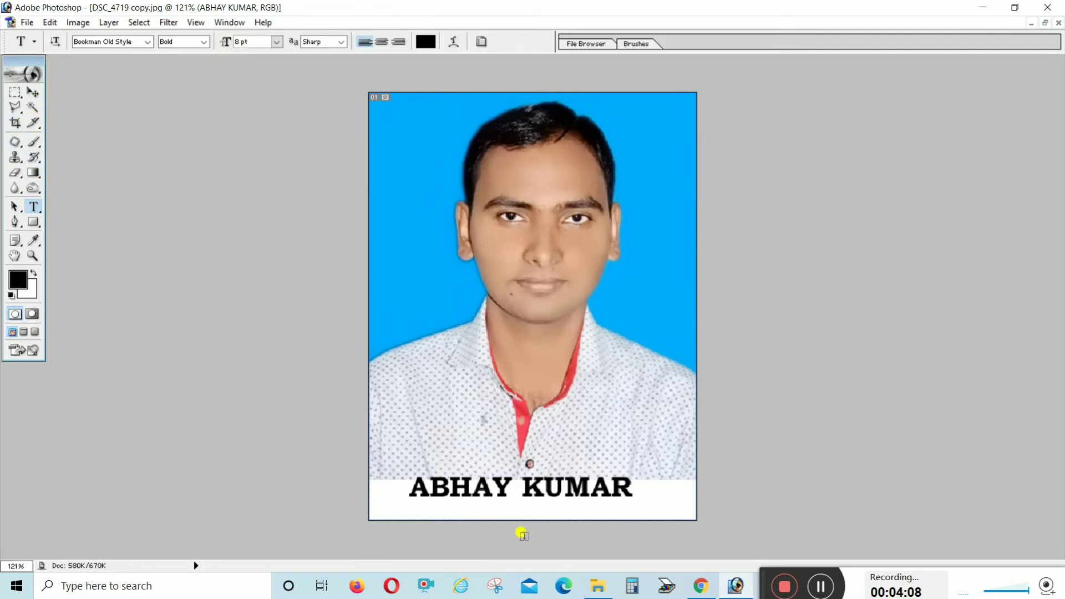
pyautogui.click(431, 503)
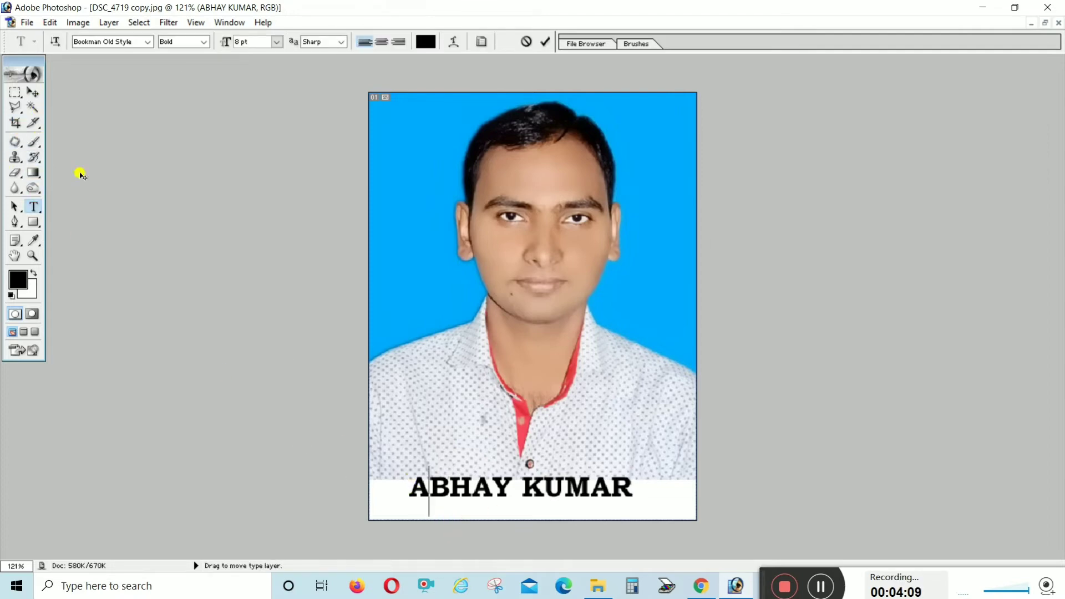
pyautogui.click(33, 92)
pyautogui.moveTo(645, 492); pyautogui.dragTo(642, 480)
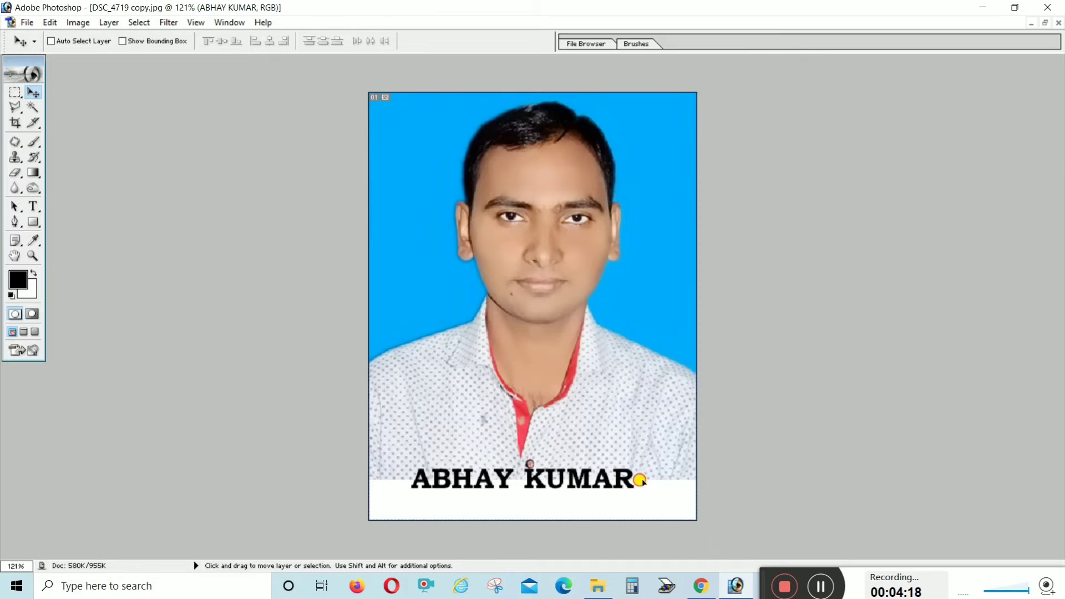
pyautogui.click(33, 207)
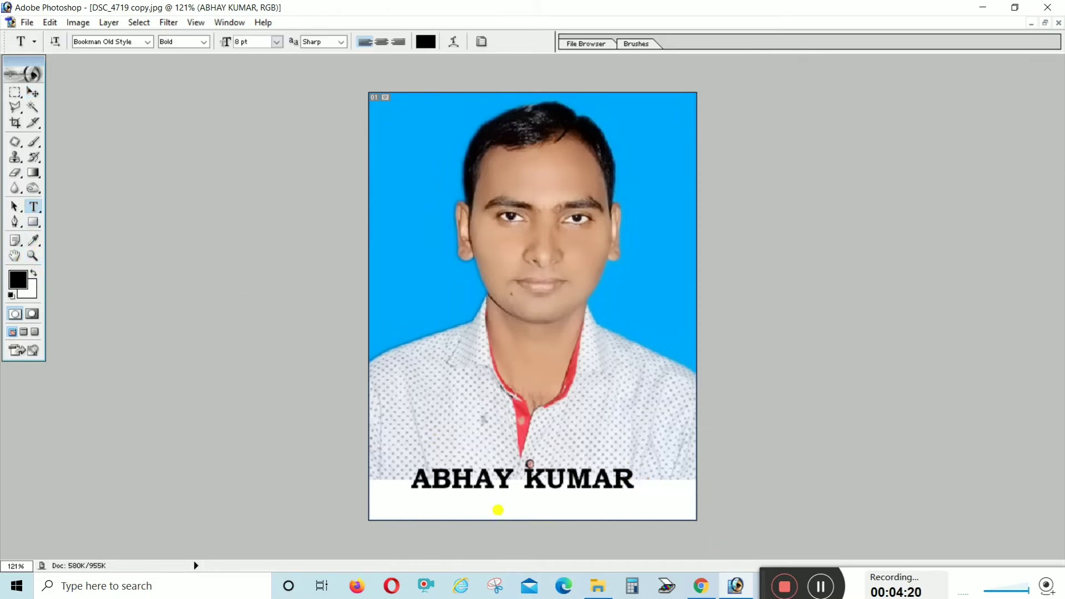
pyautogui.click(435, 516)
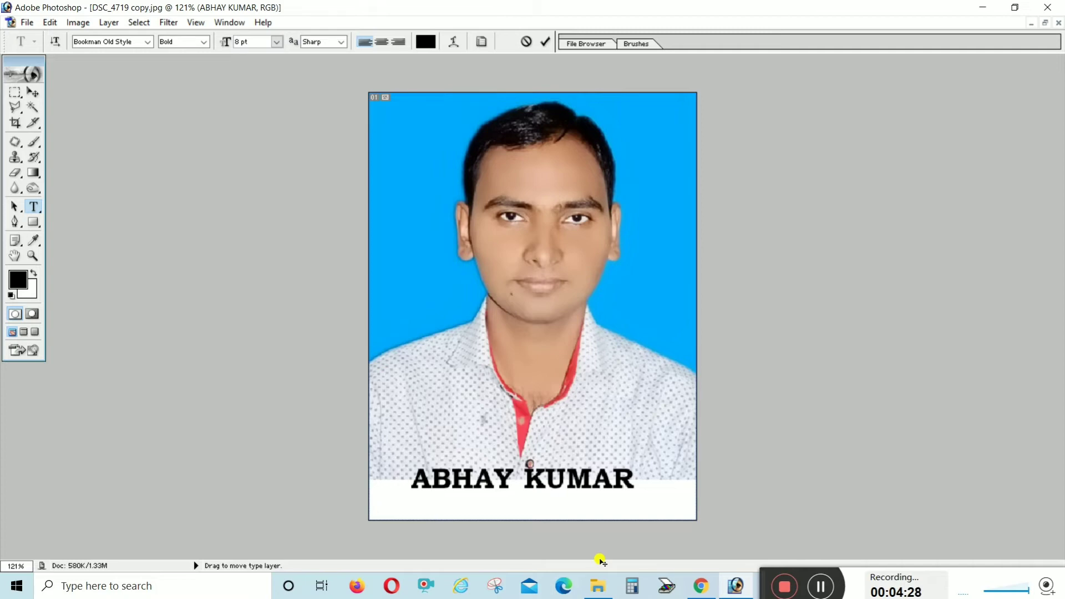
pyautogui.write('07/')
pyautogui.write('0')
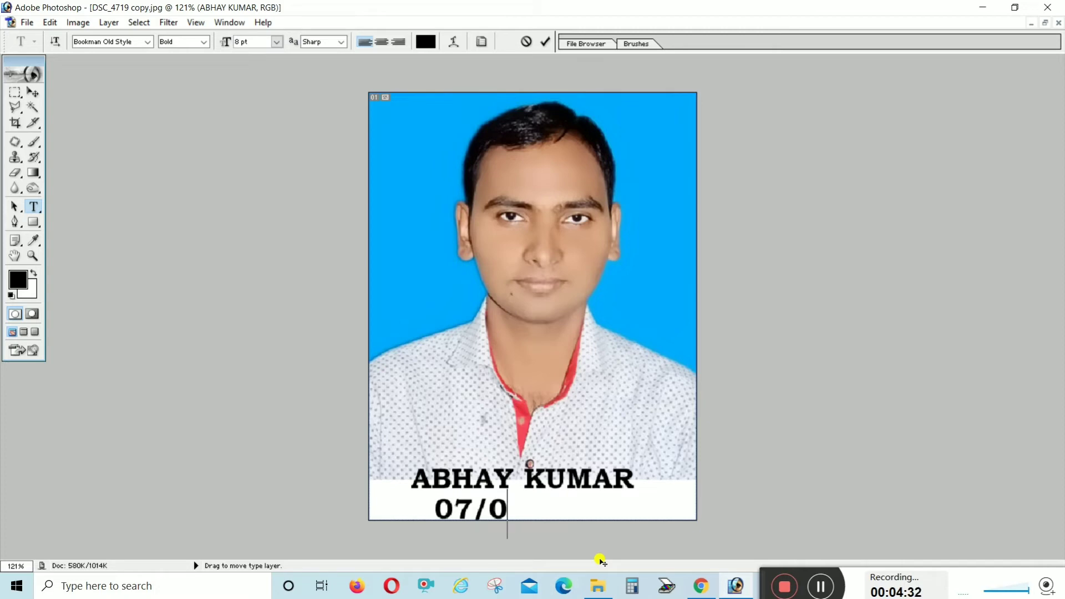
pyautogui.write('6/2')
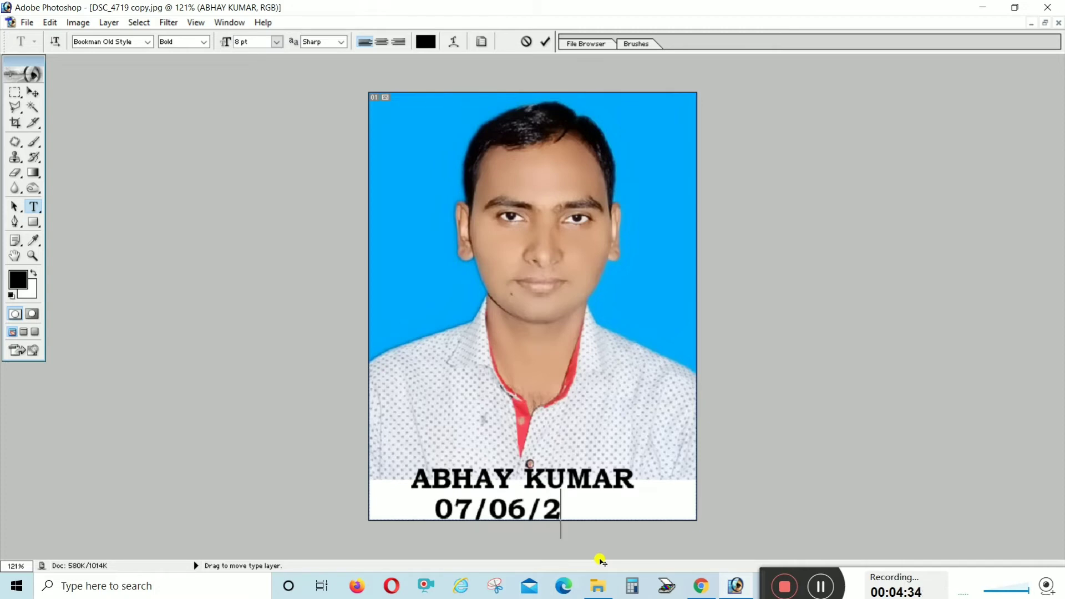
pyautogui.press('BackSpace')
pyautogui.write('1996')
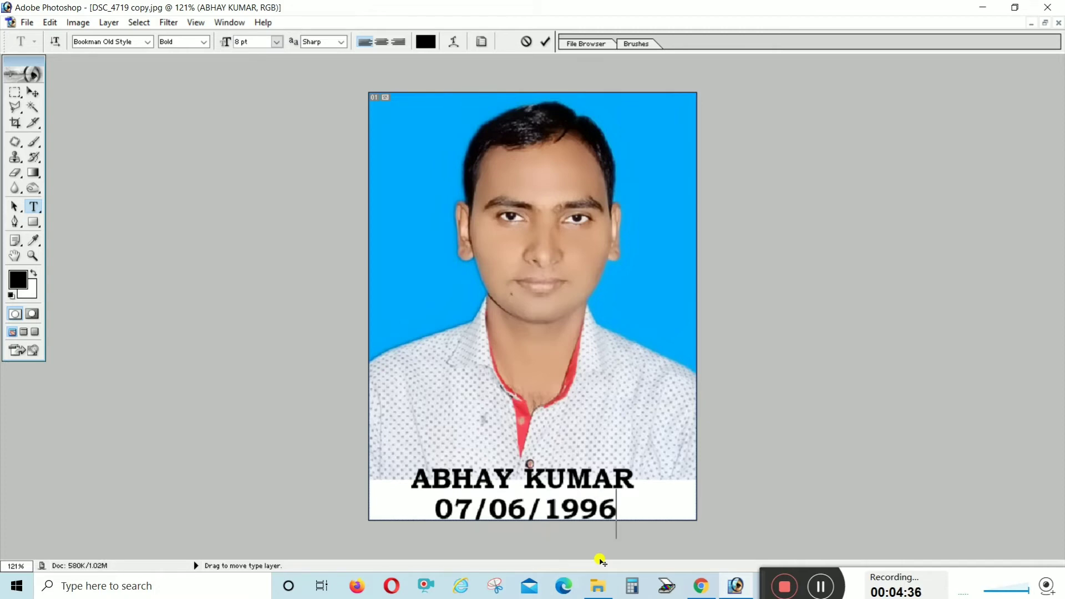
# - Shrink the date to 6 pt and centre it under the name
pyautogui.click(34, 92)
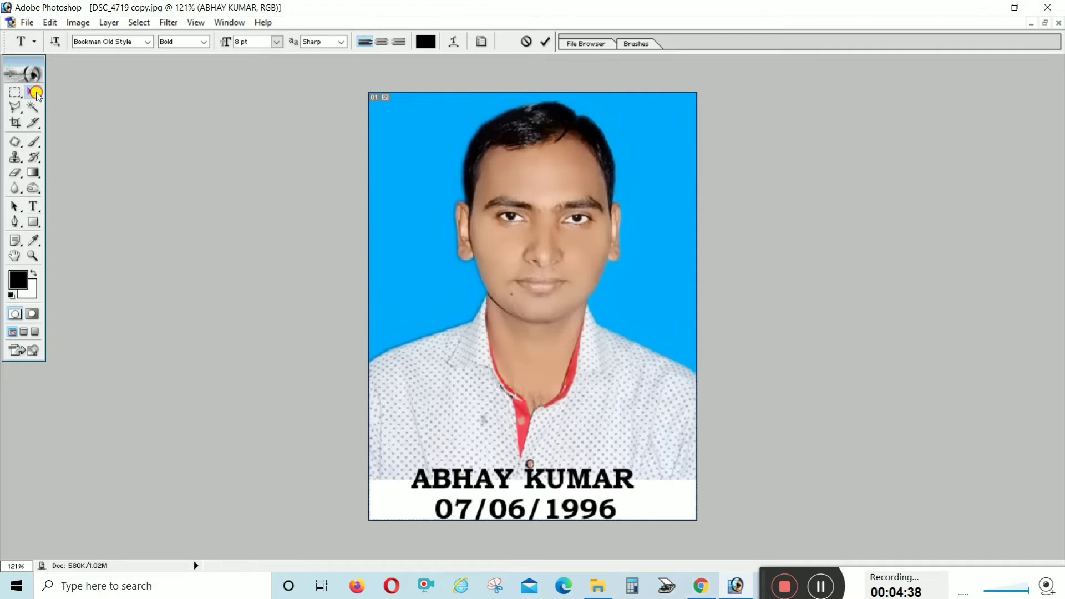
pyautogui.moveTo(629, 508); pyautogui.dragTo(624, 505)
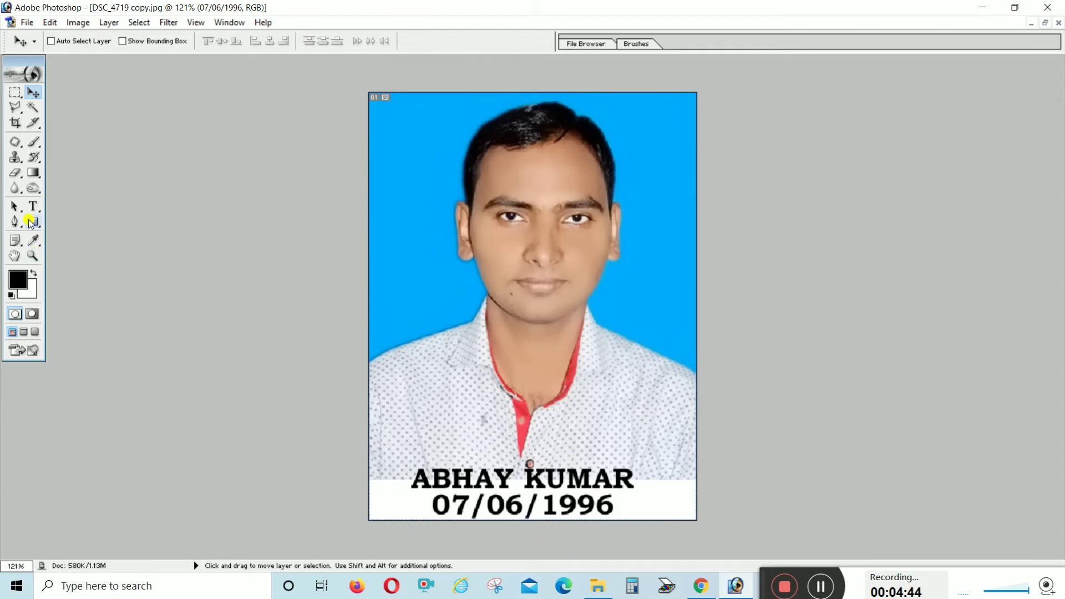
pyautogui.click(34, 207)
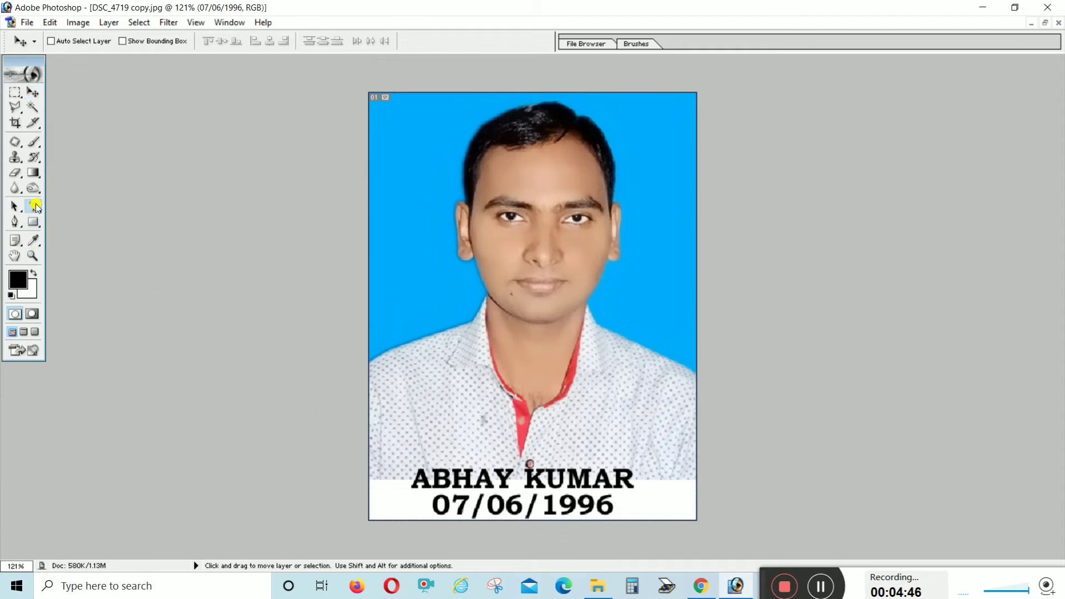
pyautogui.moveTo(432, 503); pyautogui.dragTo(615, 506)
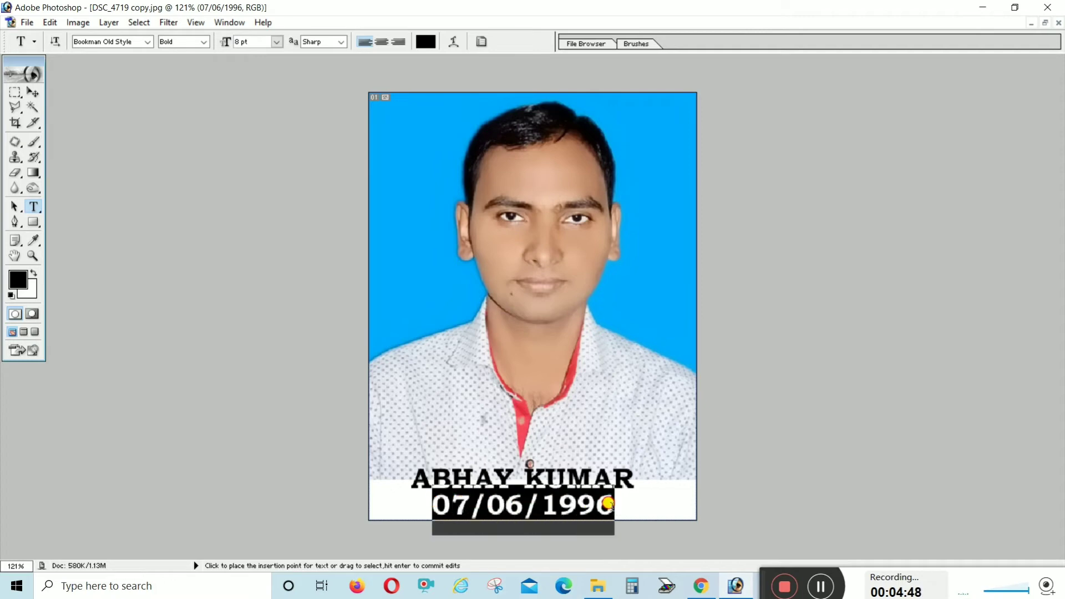
pyautogui.click(277, 43)
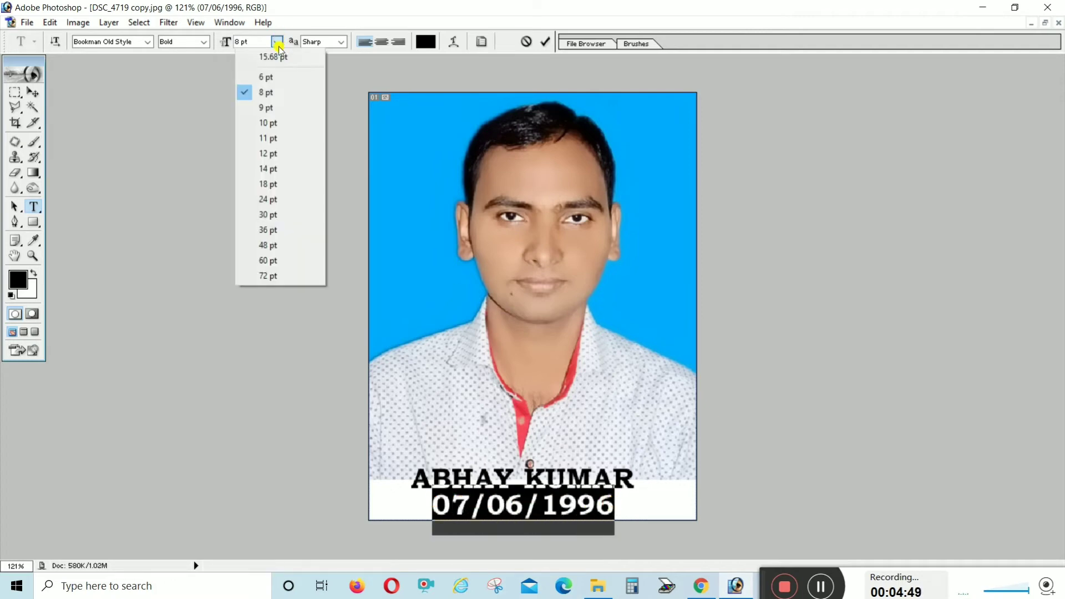
pyautogui.click(267, 77)
pyautogui.click(38, 92)
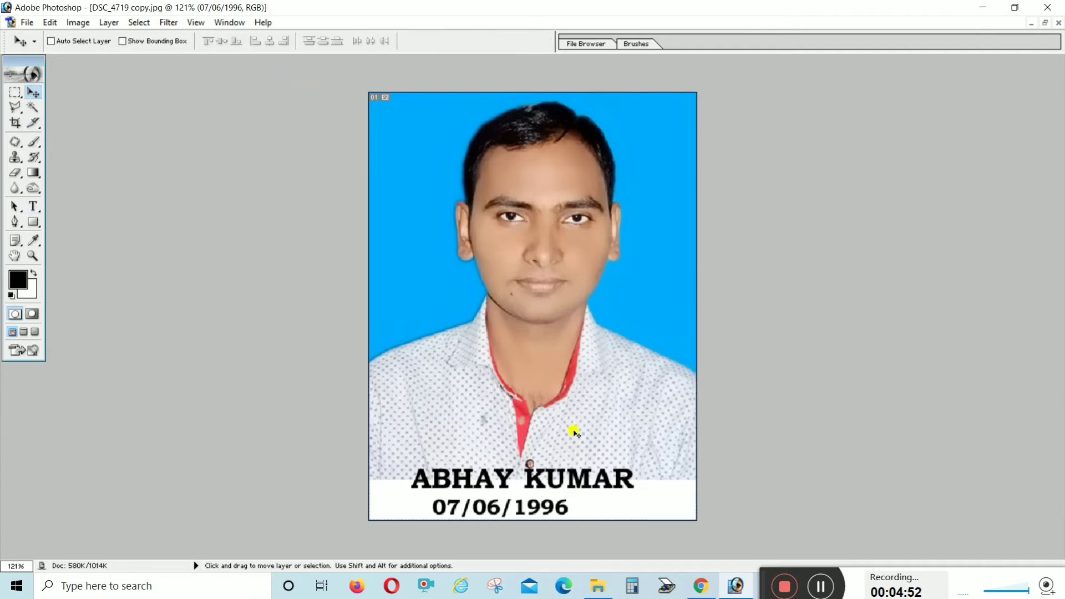
pyautogui.moveTo(561, 508); pyautogui.dragTo(580, 508)
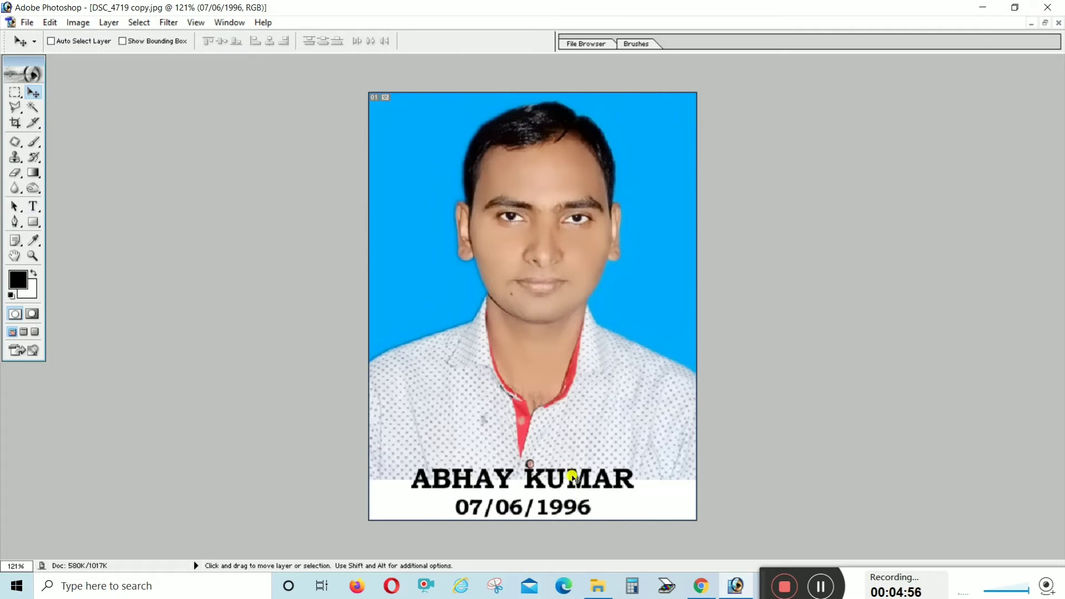
# - Centre the name layer and reduce the name text to 6 pt
pyautogui.rightClick(575, 478)
pyautogui.click(589, 486)
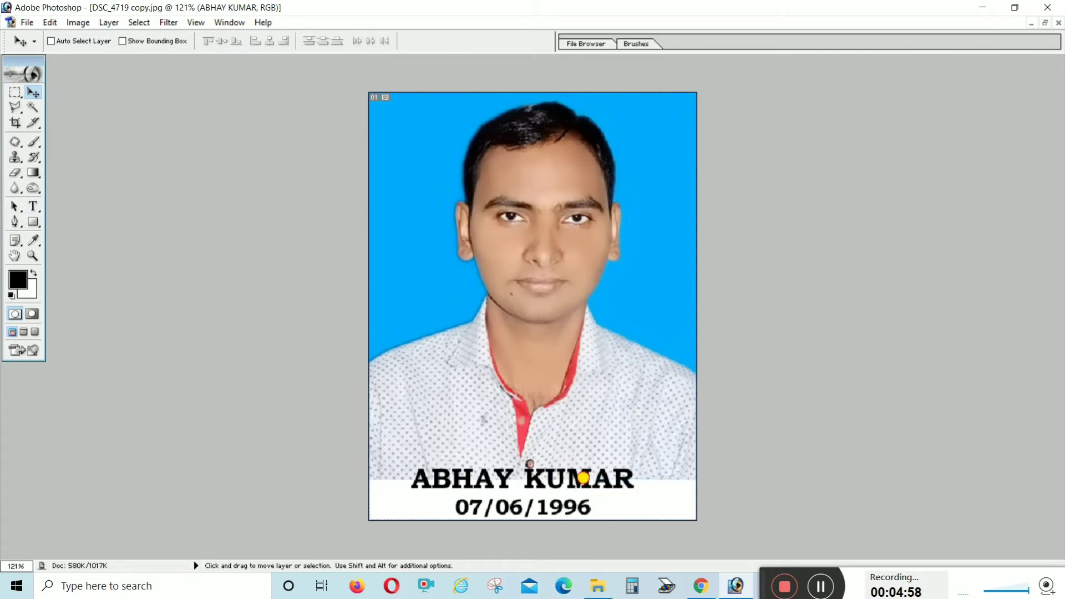
pyautogui.moveTo(580, 478); pyautogui.dragTo(590, 478)
pyautogui.click(33, 206)
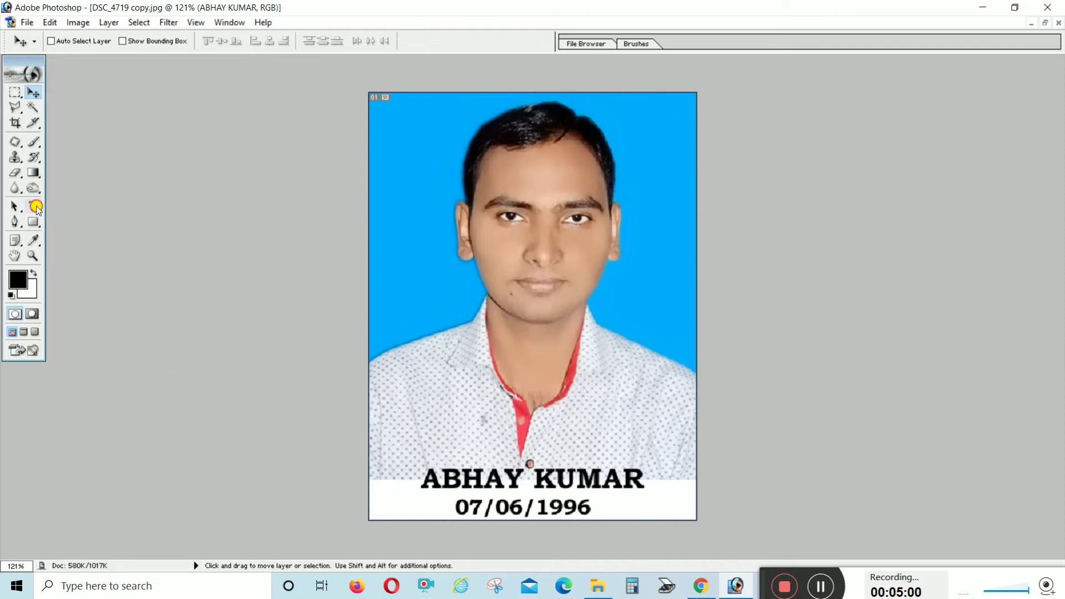
pyautogui.moveTo(423, 483); pyautogui.dragTo(646, 480)
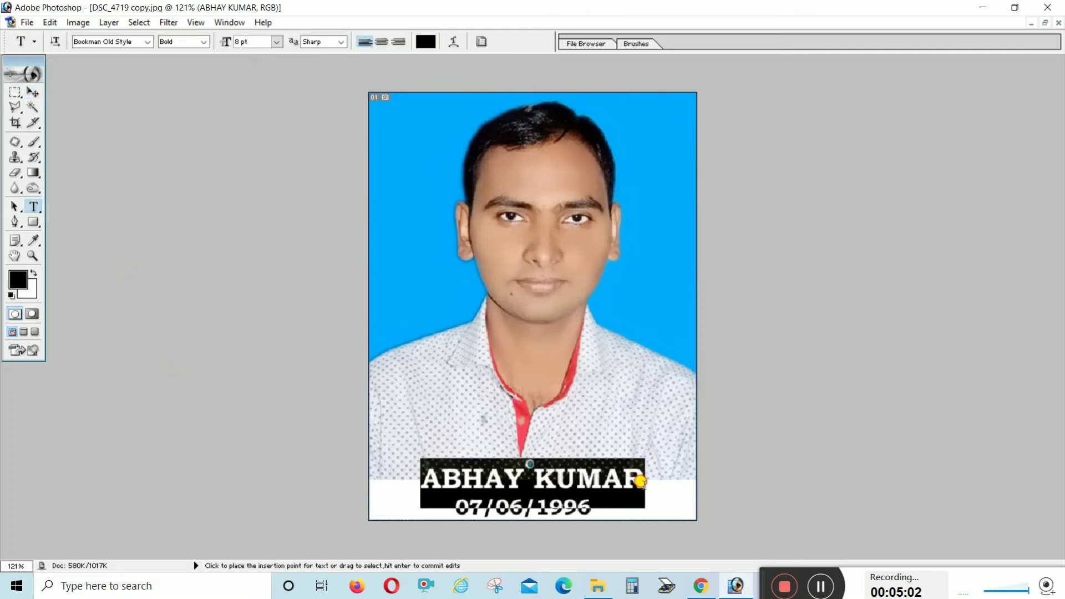
pyautogui.click(276, 42)
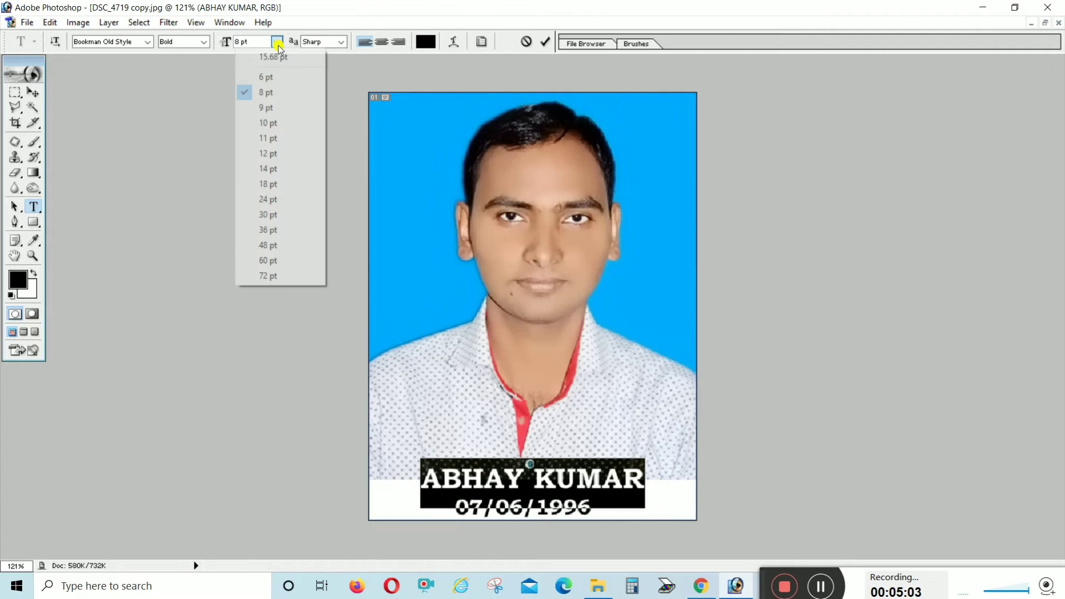
pyautogui.click(269, 79)
pyautogui.click(33, 94)
pyautogui.moveTo(586, 484); pyautogui.dragTo(613, 490)
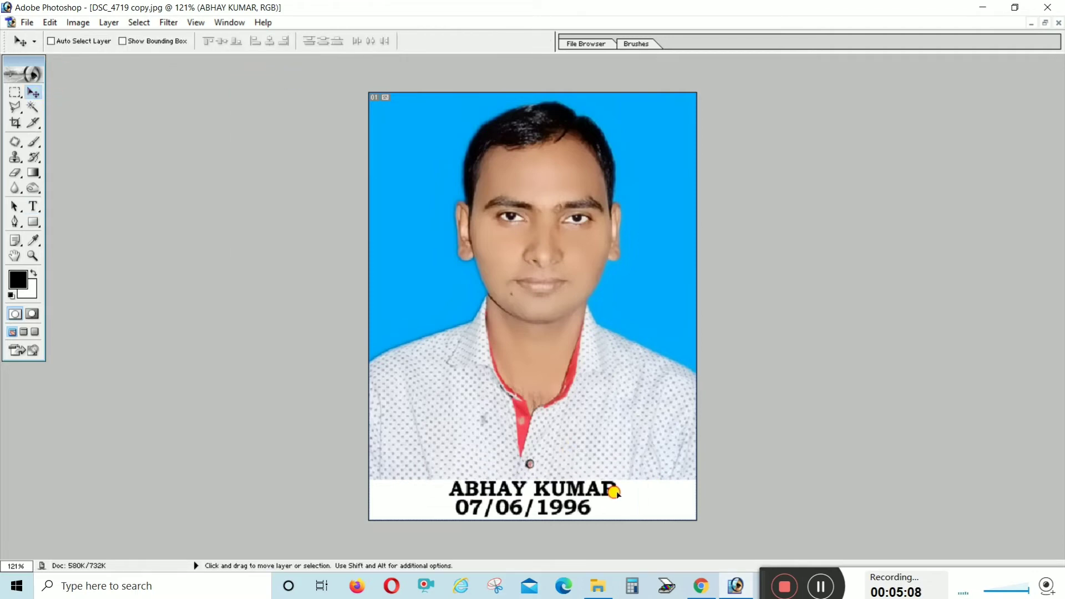
# - Nudge the date layer up and right so it sits snugly beneath the name
pyautogui.rightClick(579, 507)
pyautogui.click(596, 518)
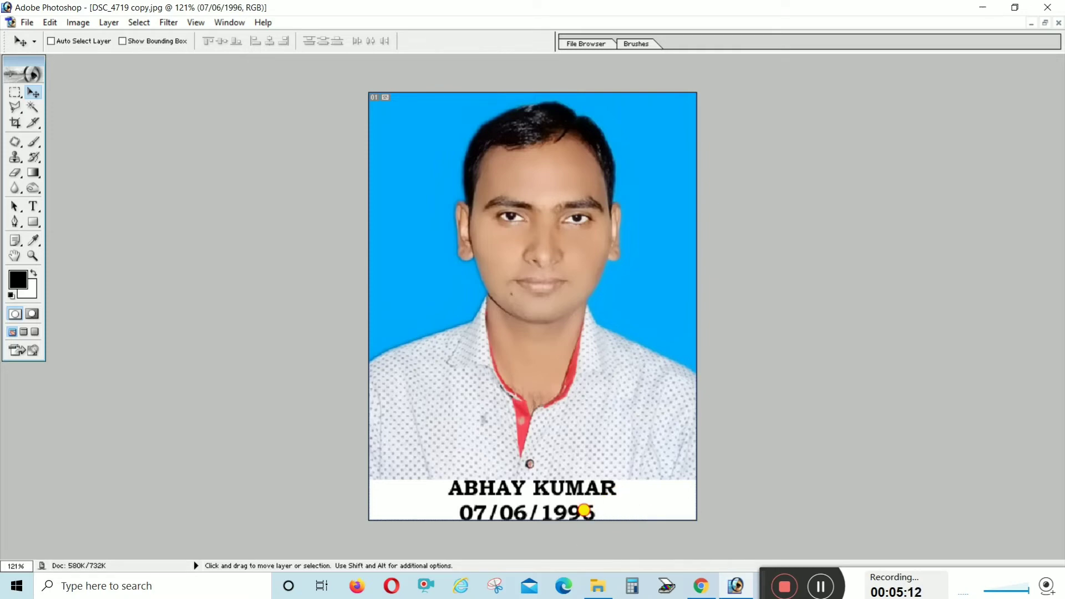
pyautogui.moveTo(583, 509); pyautogui.dragTo(587, 513)
pyautogui.press('Up')
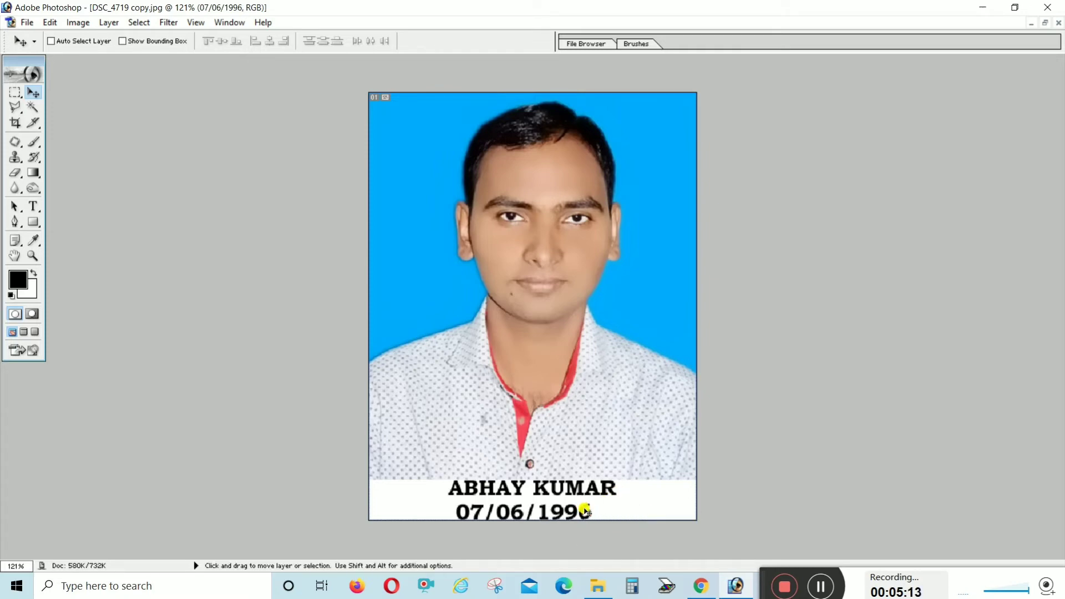
pyautogui.press('Up')
pyautogui.press('Up')
pyautogui.press('Up')
pyautogui.press('Right')
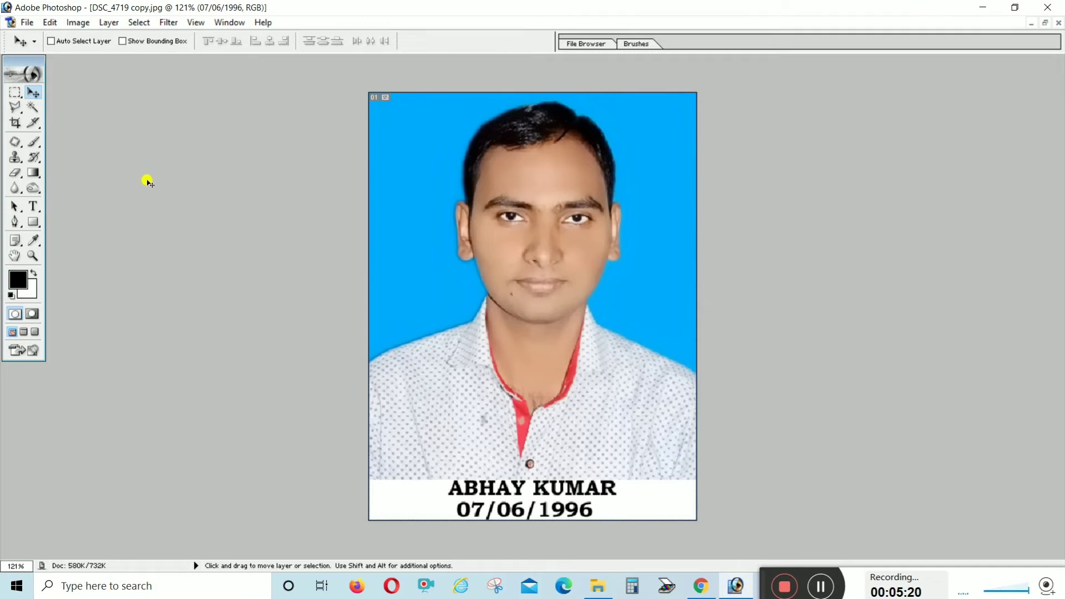
# - Convert the image to Lab colour, flattening the layers
pyautogui.click(81, 25)
pyautogui.moveTo(98, 38)
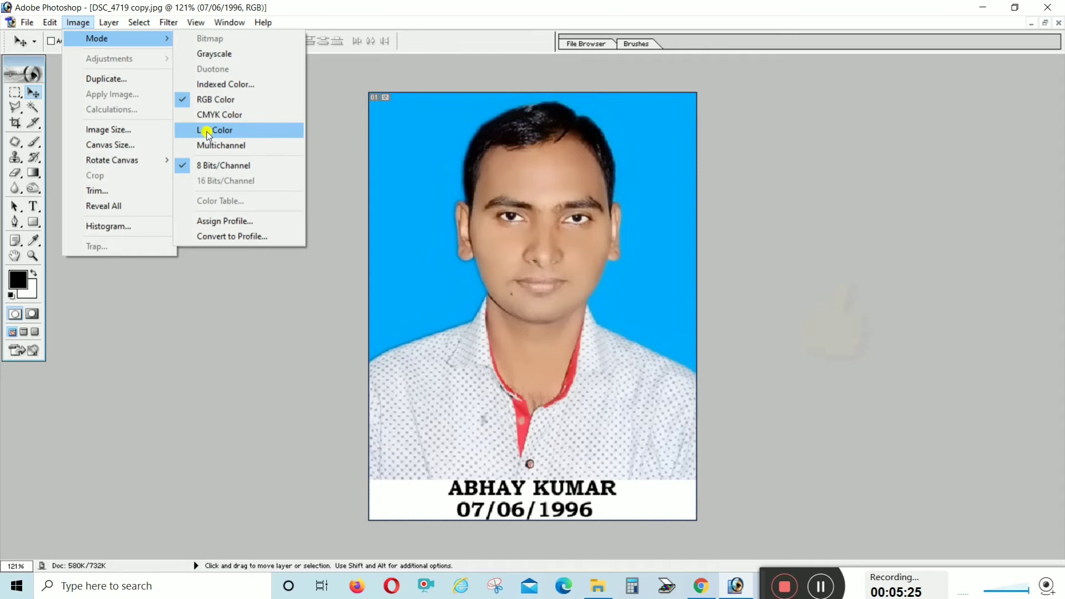
pyautogui.click(208, 133)
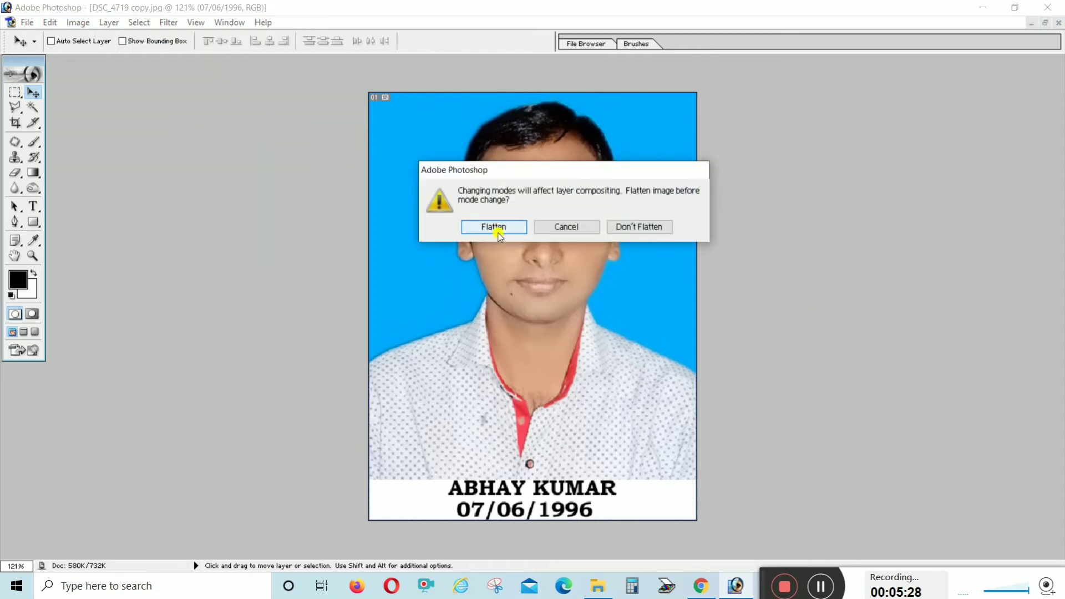
pyautogui.click(493, 227)
# - Convert the image back to RGB colour and dismiss the locked-layer error
pyautogui.click(80, 23)
pyautogui.moveTo(97, 38)
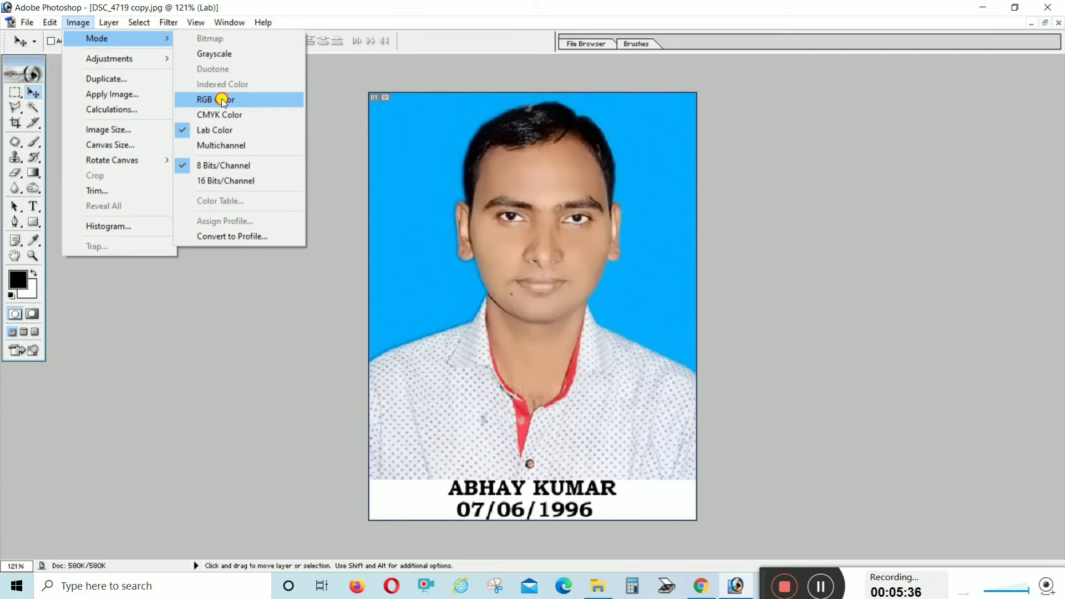
pyautogui.click(222, 101)
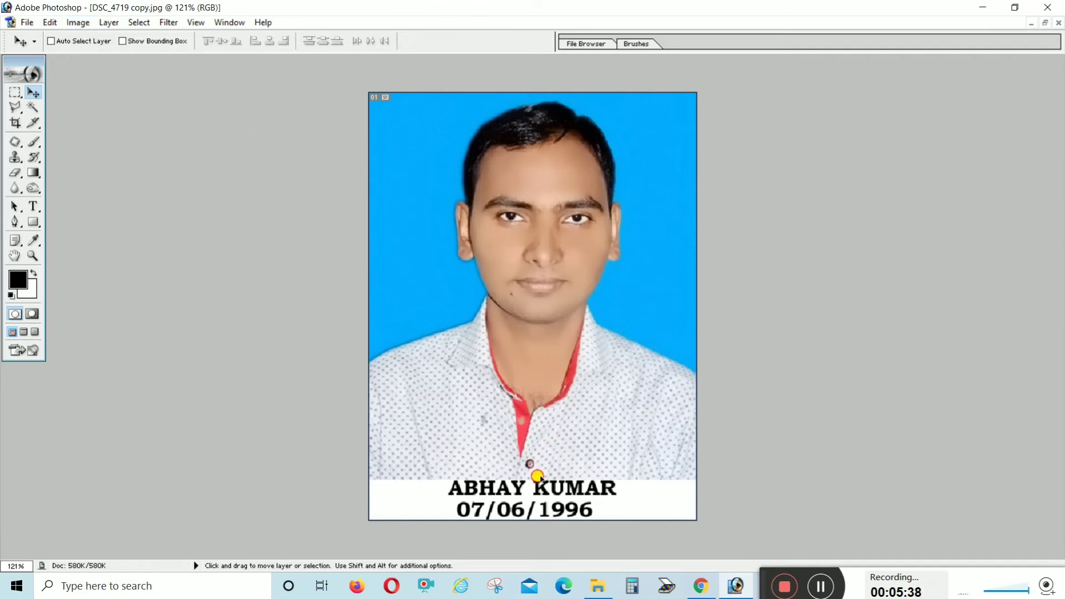
pyautogui.click(476, 503)
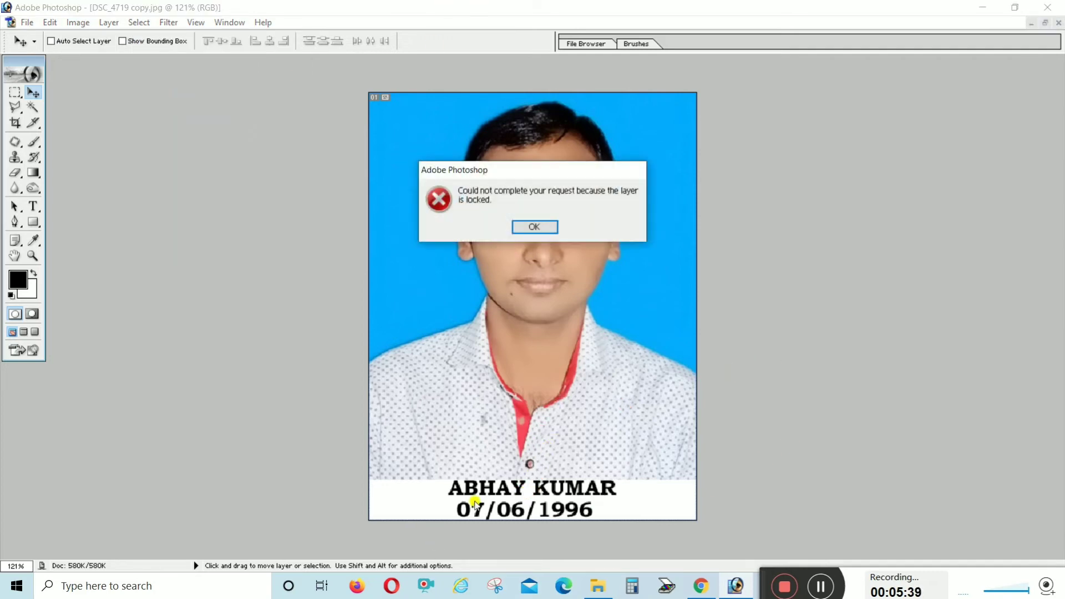
pyautogui.click(539, 227)
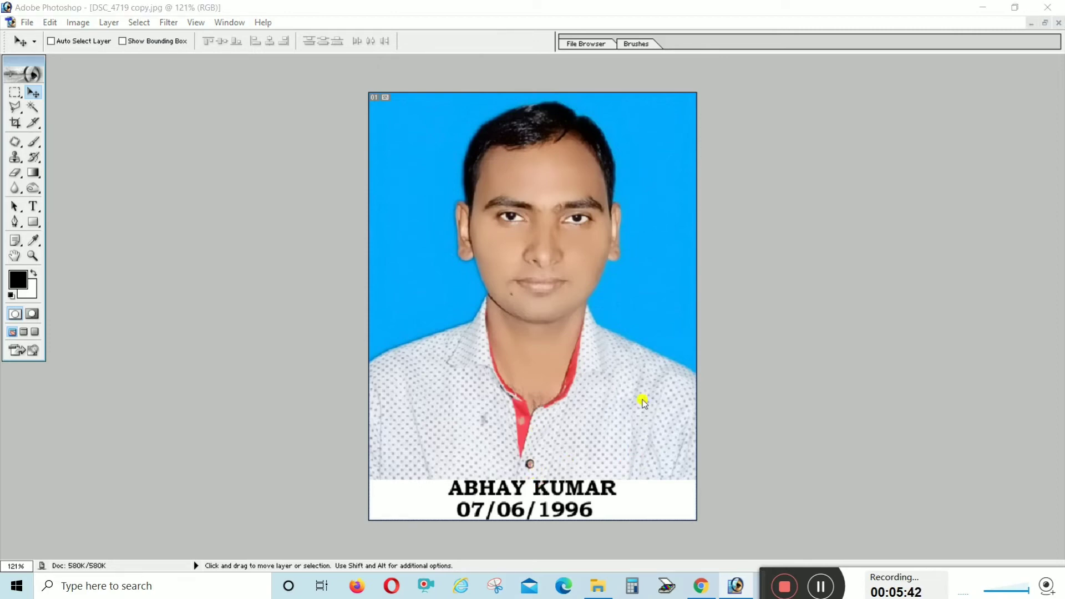
pyautogui.click(571, 294)
pyautogui.click(539, 226)
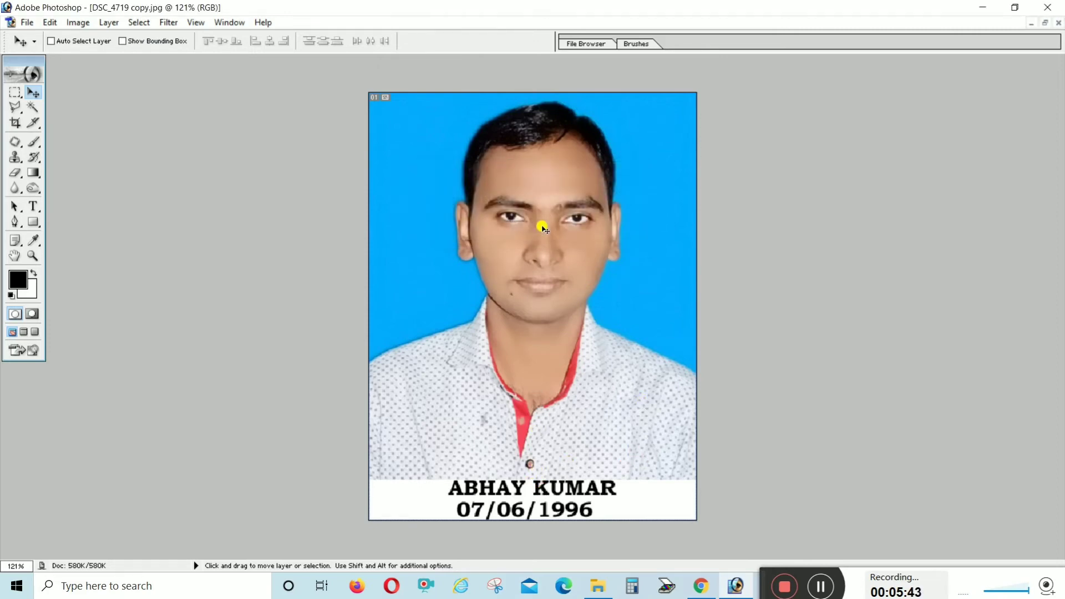
# - Select the whole image and turn the selection into a thin border band
pyautogui.click(139, 24)
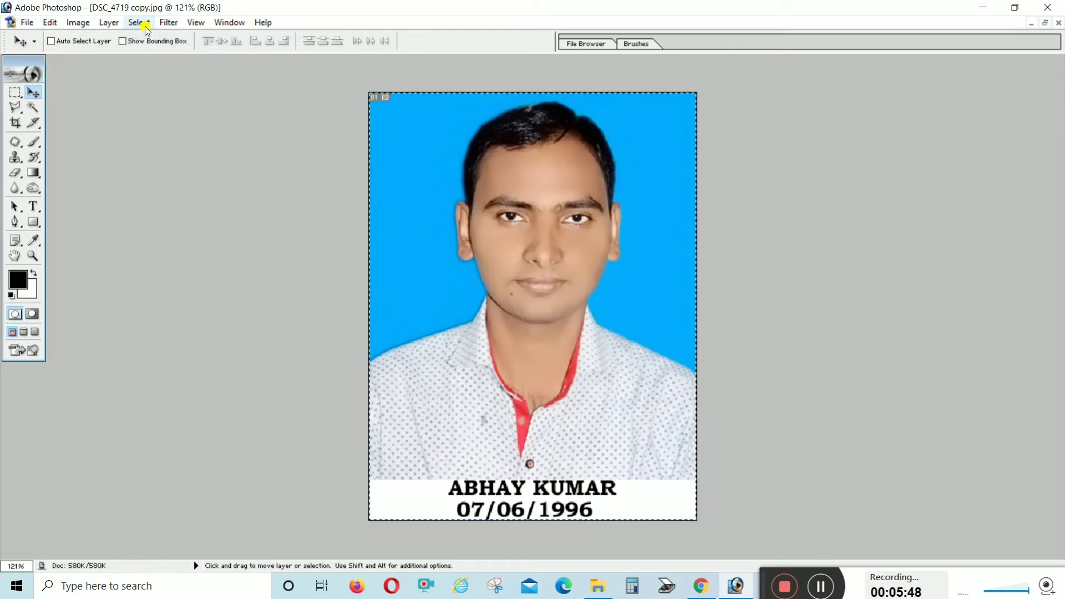
pyautogui.click(139, 23)
pyautogui.moveTo(162, 140)
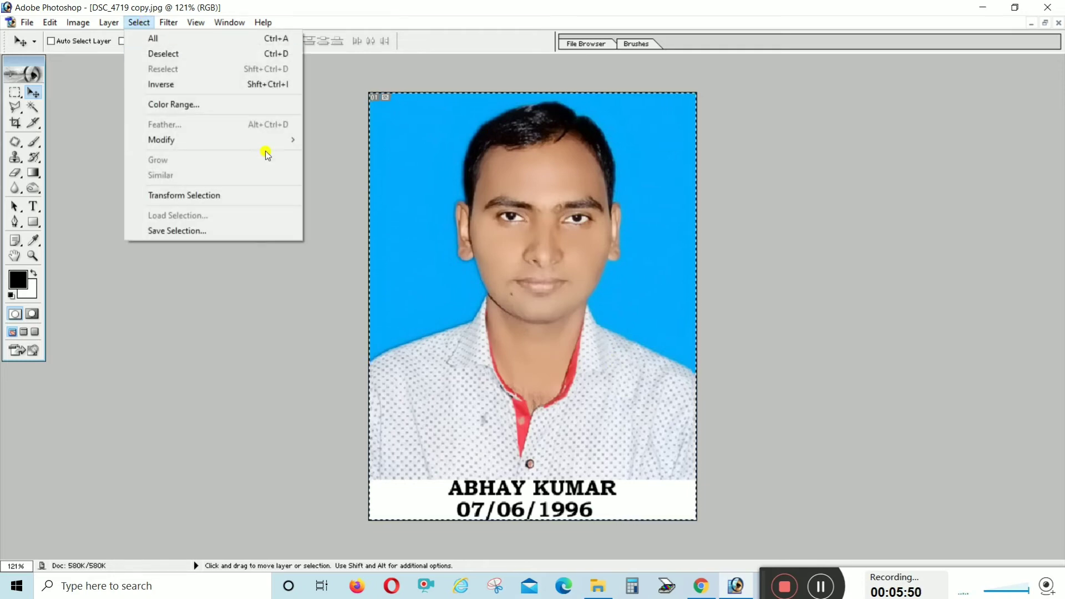
pyautogui.click(333, 139)
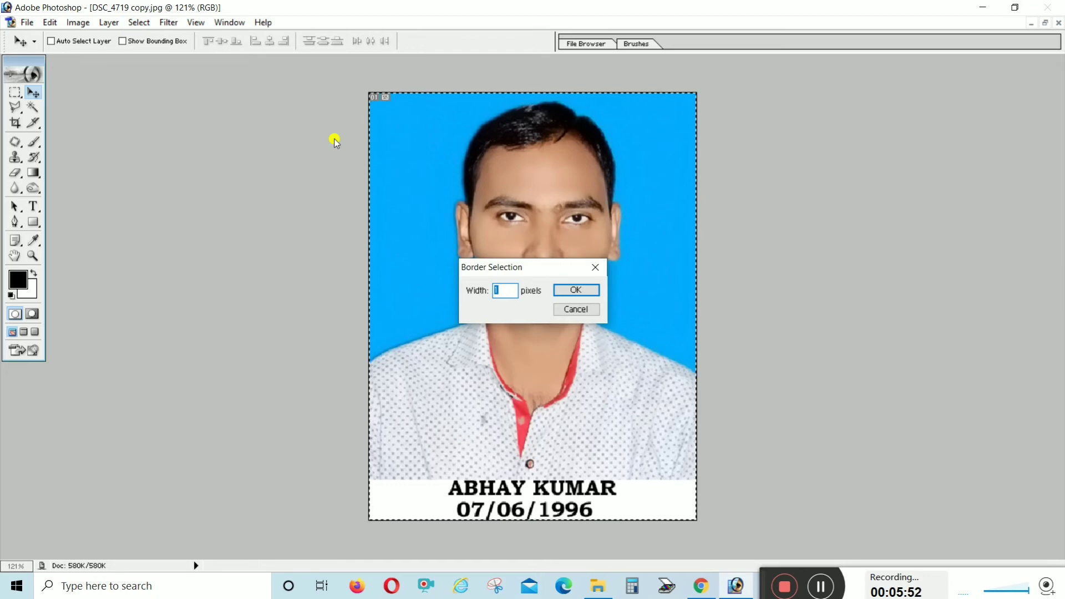
pyautogui.press('Return')
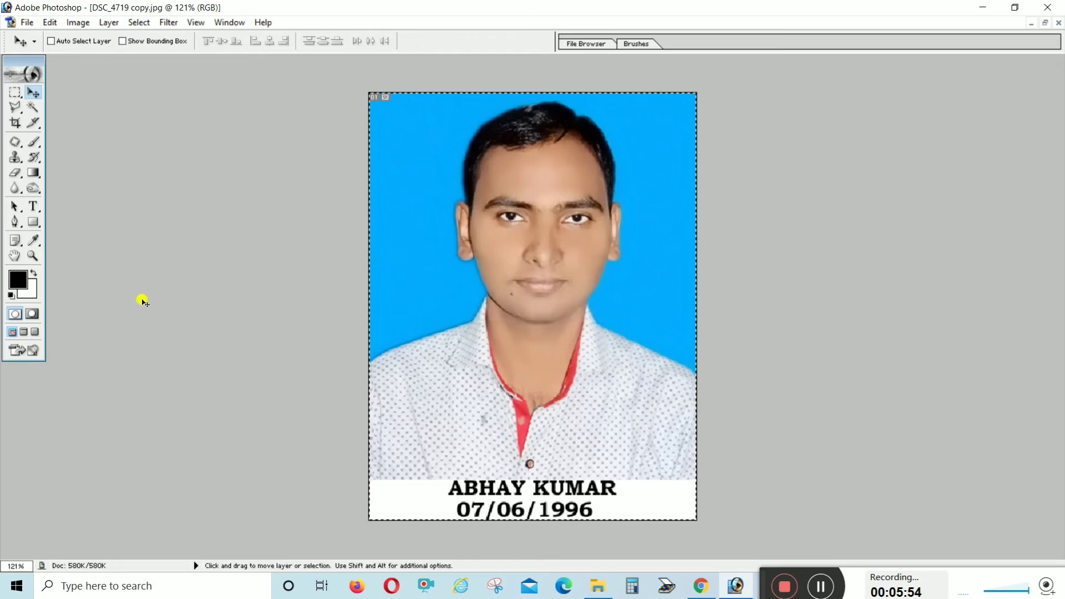
# - Make black the background colour and fill the border band with it
pyautogui.click(28, 290)
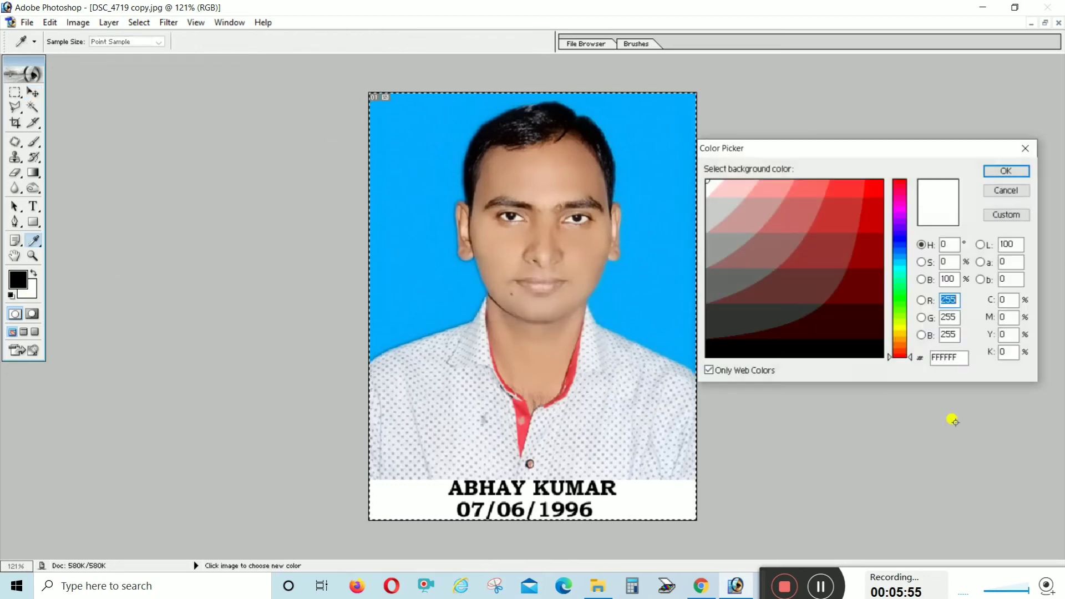
pyautogui.click(796, 351)
pyautogui.press('Return')
pyautogui.press('v')
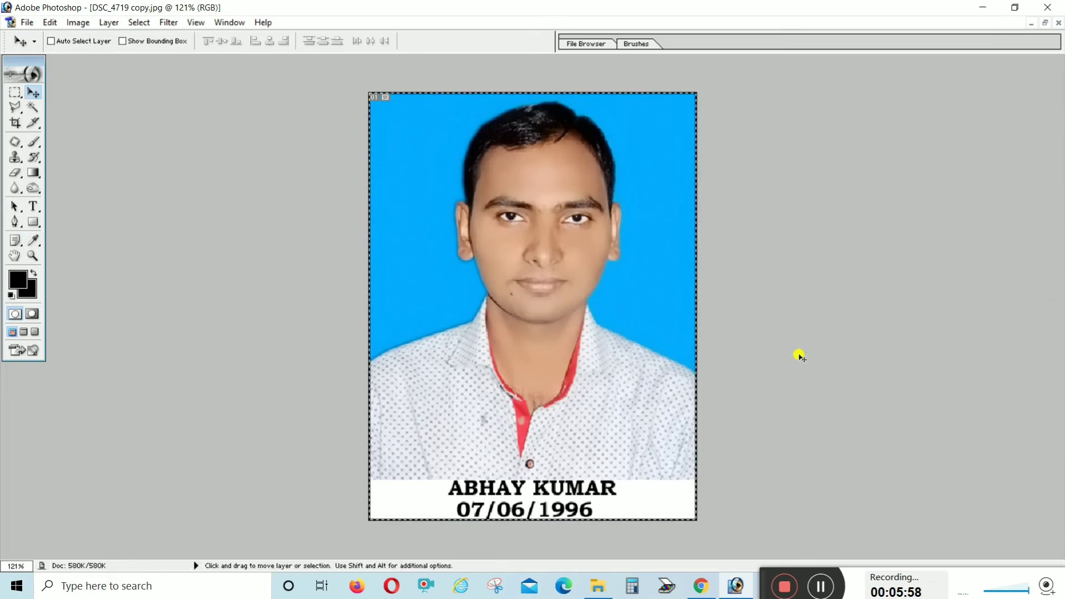
pyautogui.hotkey('ctrl', 'BackSpace')
# - Deselect the border, rotate the canvas 90° counter-clockwise, and begin a new document
pyautogui.press('c')
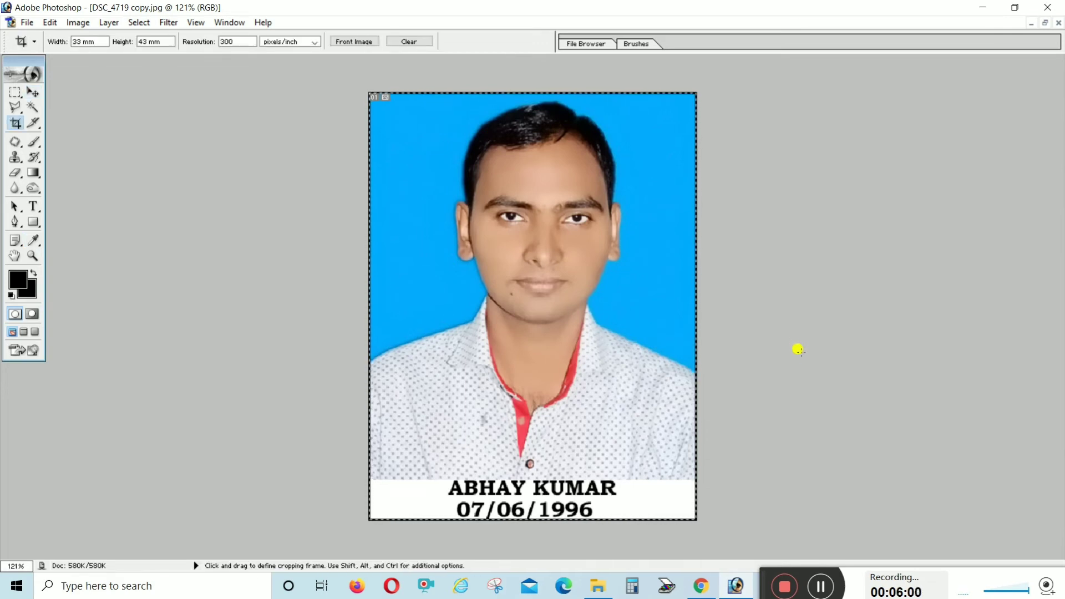
pyautogui.hotkey('ctrl', 'd')
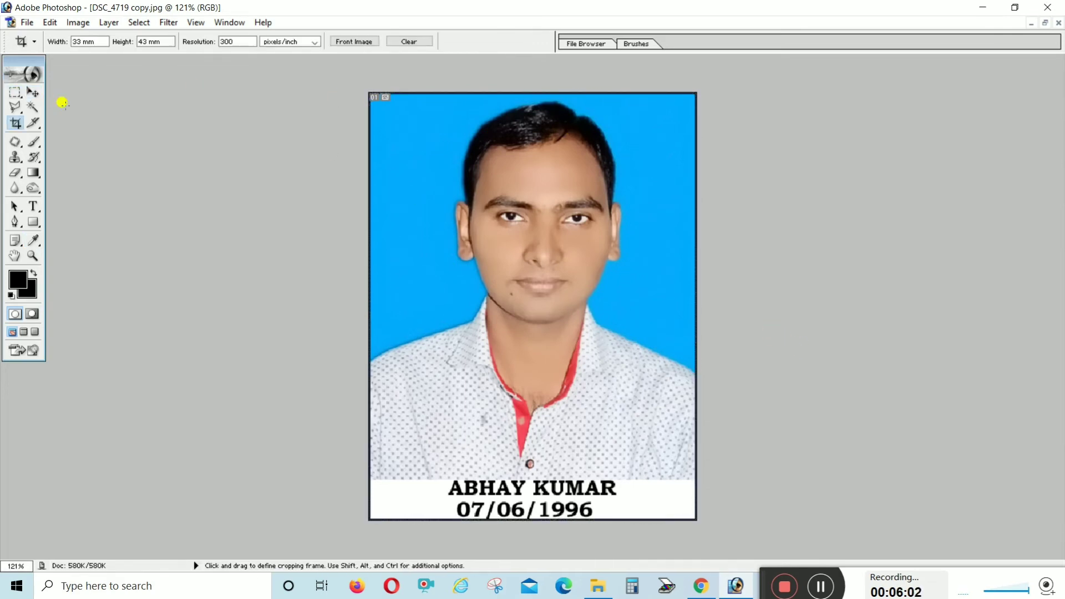
pyautogui.click(74, 24)
pyautogui.moveTo(112, 160)
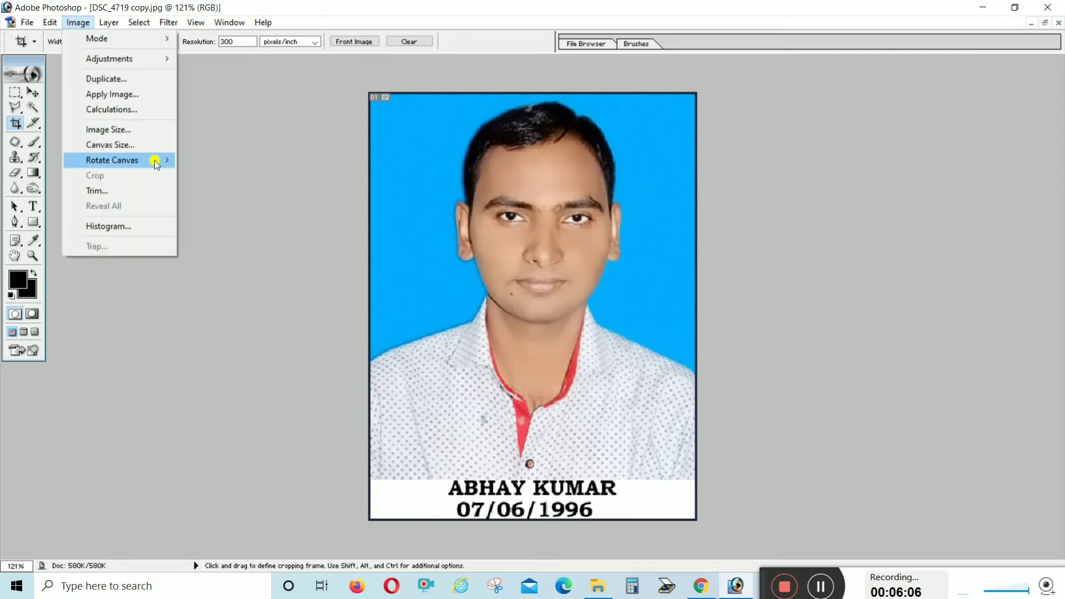
pyautogui.click(231, 191)
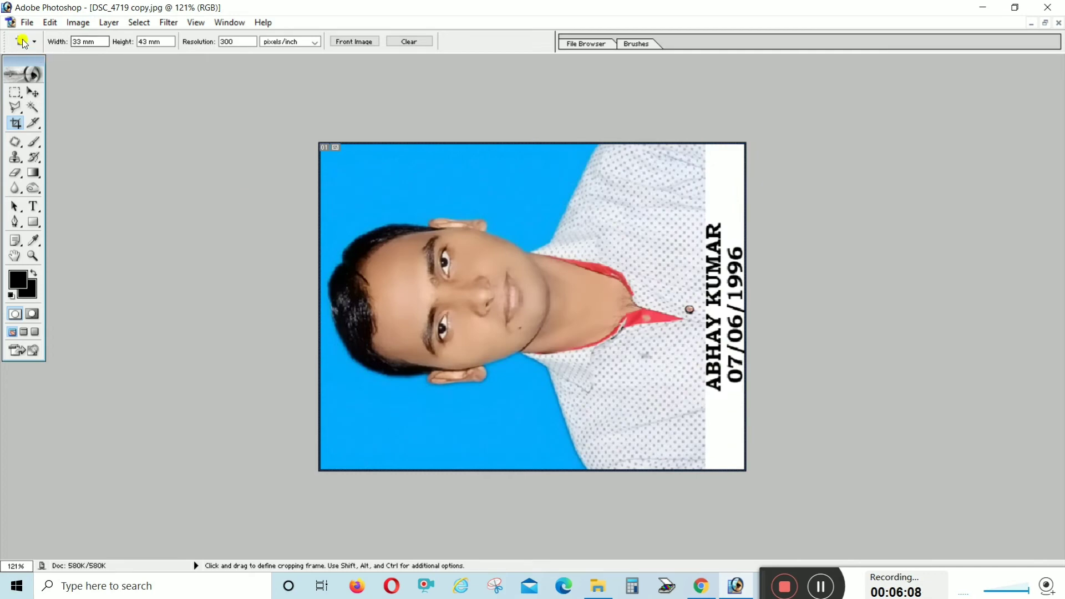
pyautogui.click(33, 25)
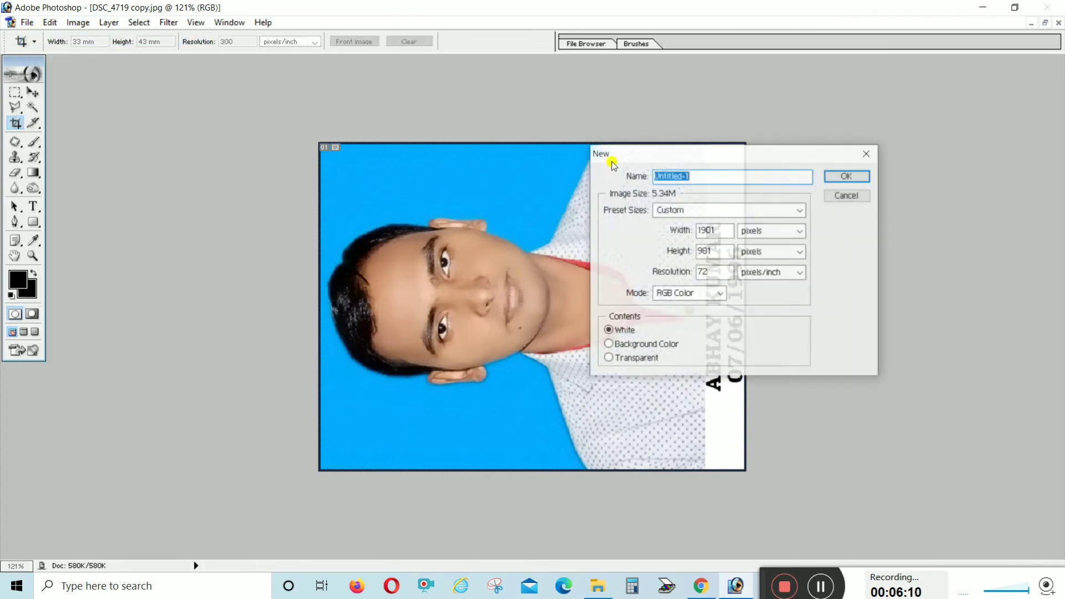
# - Create a new blank sheet from the 4 x 6 inch, 300 px/inch preset
pyautogui.click(712, 210)
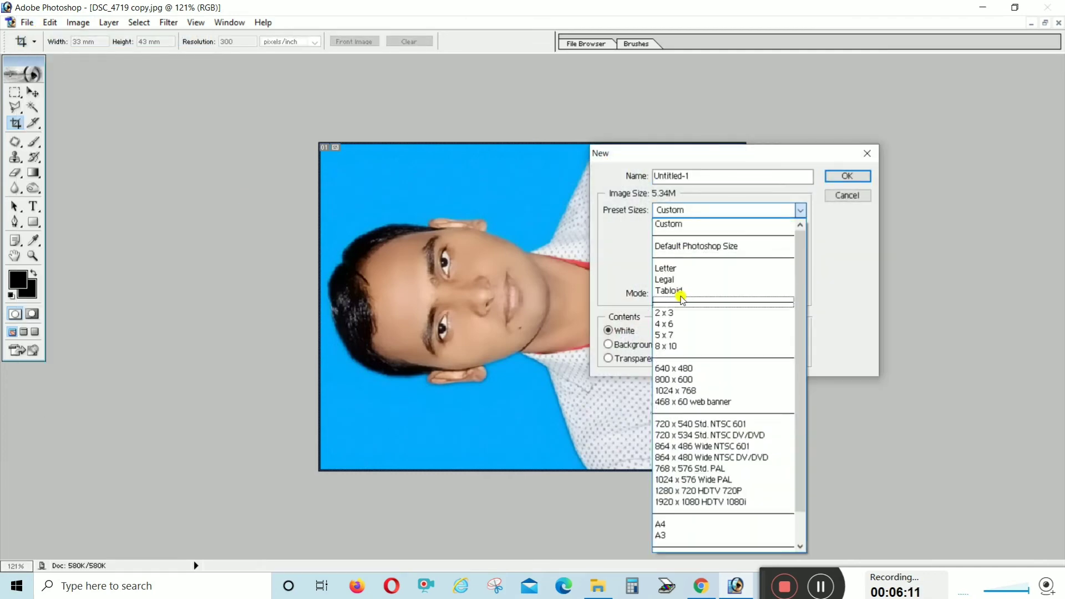
pyautogui.click(678, 326)
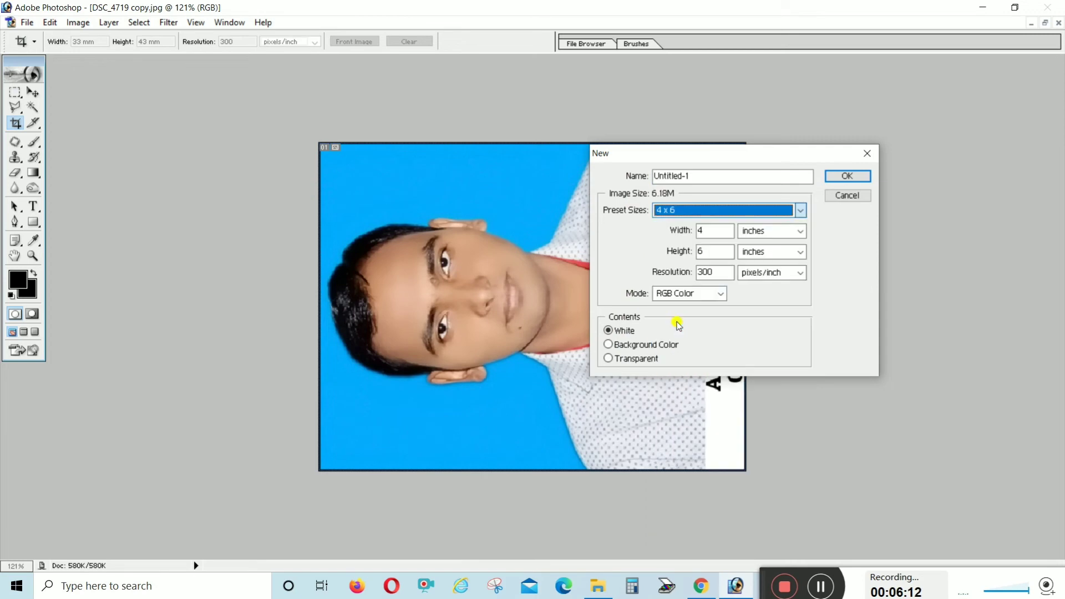
pyautogui.click(849, 176)
# - Move the bordered photo onto the sheet and duplicate it into a 2x2 grid at the top
pyautogui.press('v')
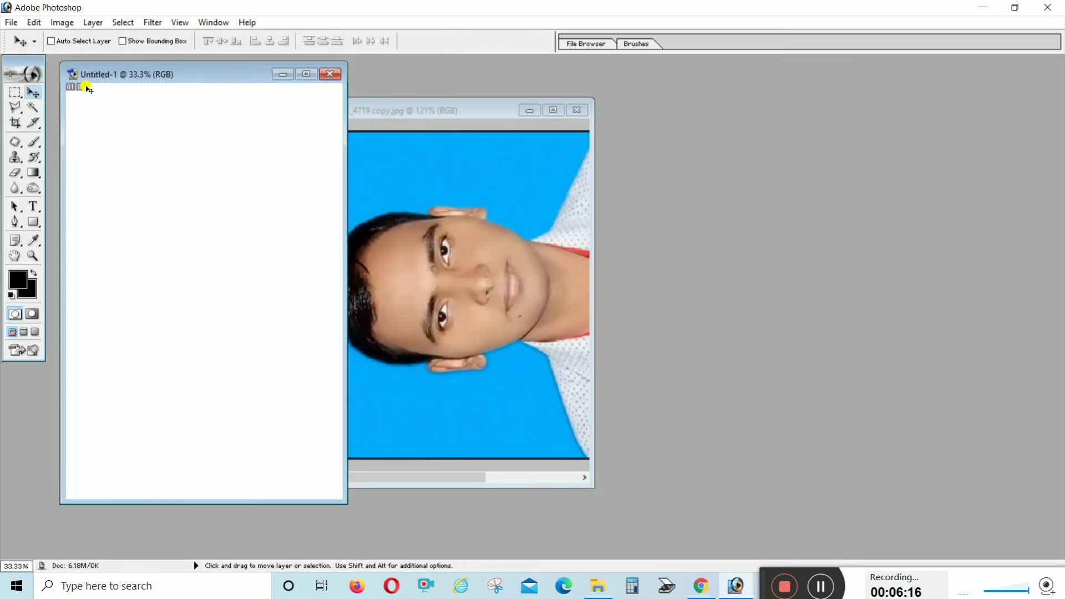
pyautogui.moveTo(151, 82); pyautogui.dragTo(764, 98)
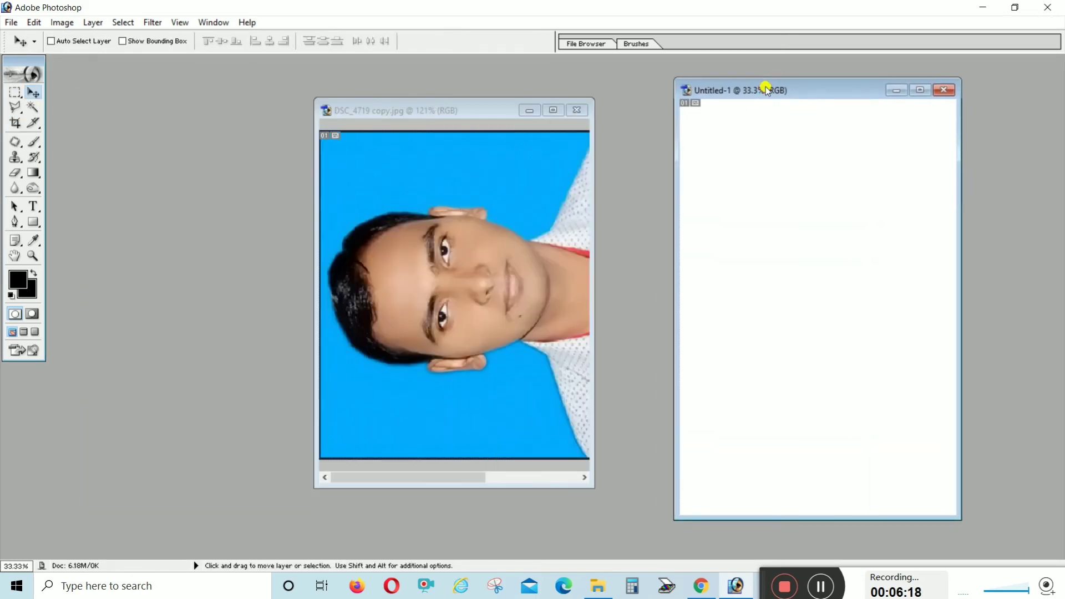
pyautogui.moveTo(411, 218)
pyautogui.mouseDown()
pyautogui.moveTo(898, 219)
pyautogui.moveTo(773, 145)
pyautogui.moveTo(897, 145)
pyautogui.moveTo(884, 147)
pyautogui.moveTo(859, 255)
pyautogui.moveTo(863, 246)
pyautogui.mouseUp()
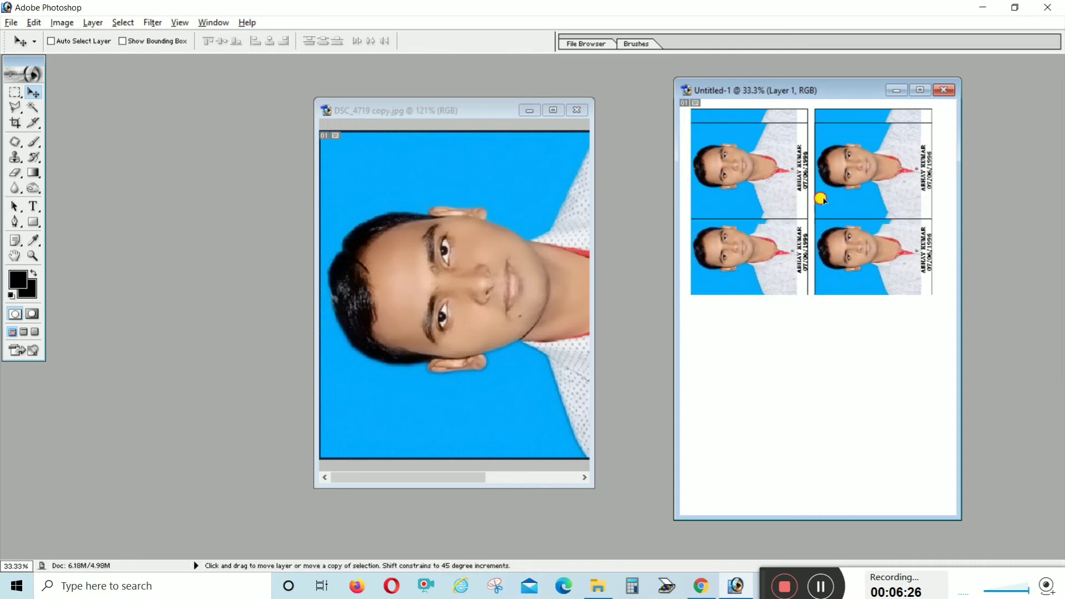
pyautogui.moveTo(821, 198)
pyautogui.keyDown('alt'); pyautogui.mouseDown()
pyautogui.moveTo(831, 390)
pyautogui.moveTo(832, 371)
pyautogui.mouseUp(); pyautogui.keyUp('alt')
pyautogui.hotkey('ctrl', 'z')
# - Undo the rotation in the original photo and zoom to show the upright portrait at 121%
pyautogui.click(366, 288)
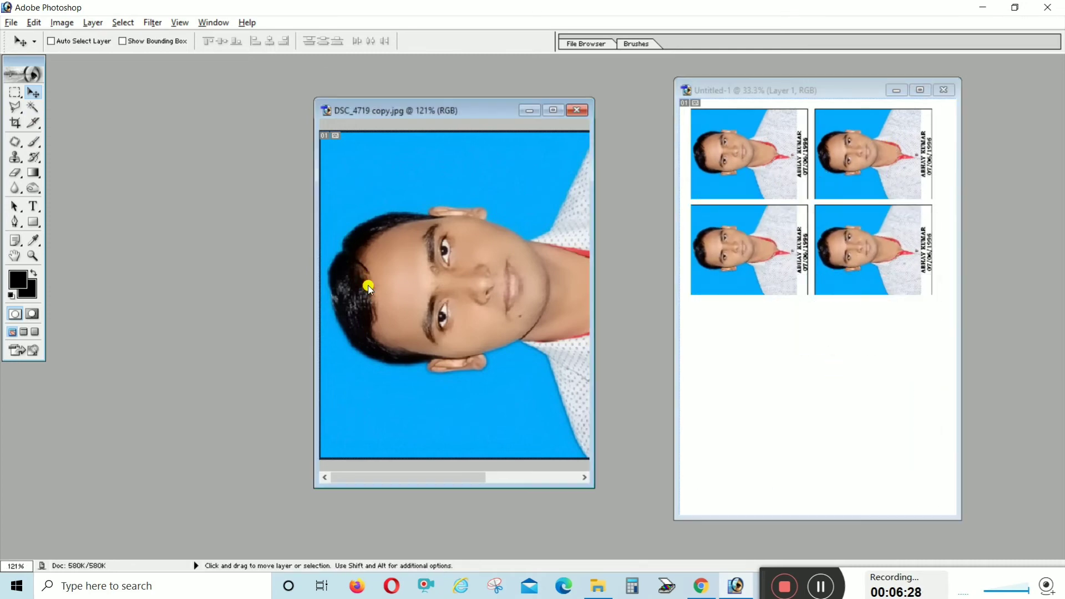
pyautogui.hotkey('ctrl', 'z')
pyautogui.click(564, 110)
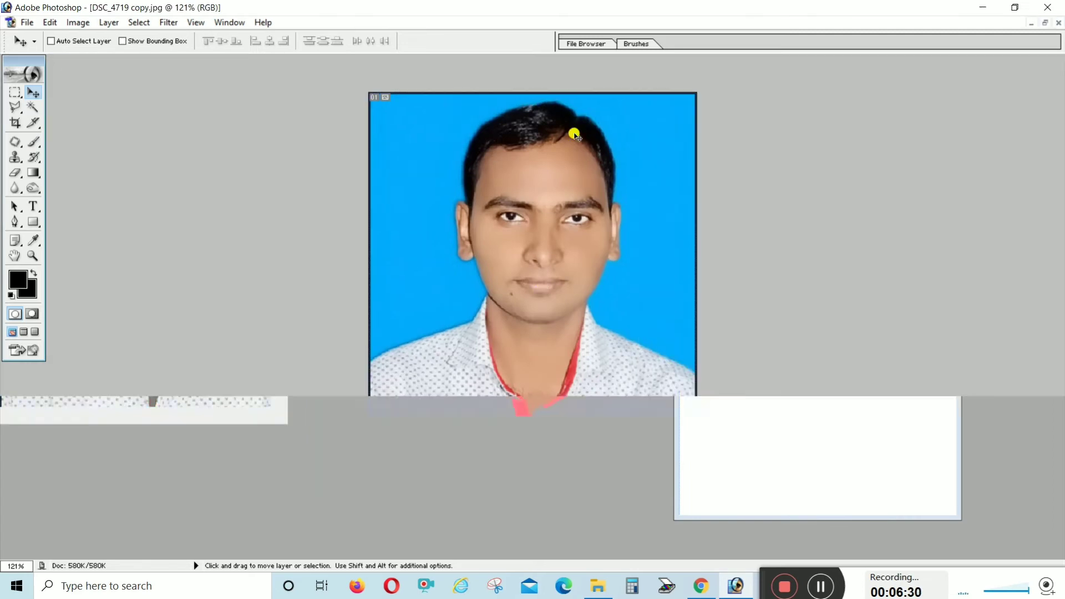
pyautogui.hotkey('ctrl', '0')
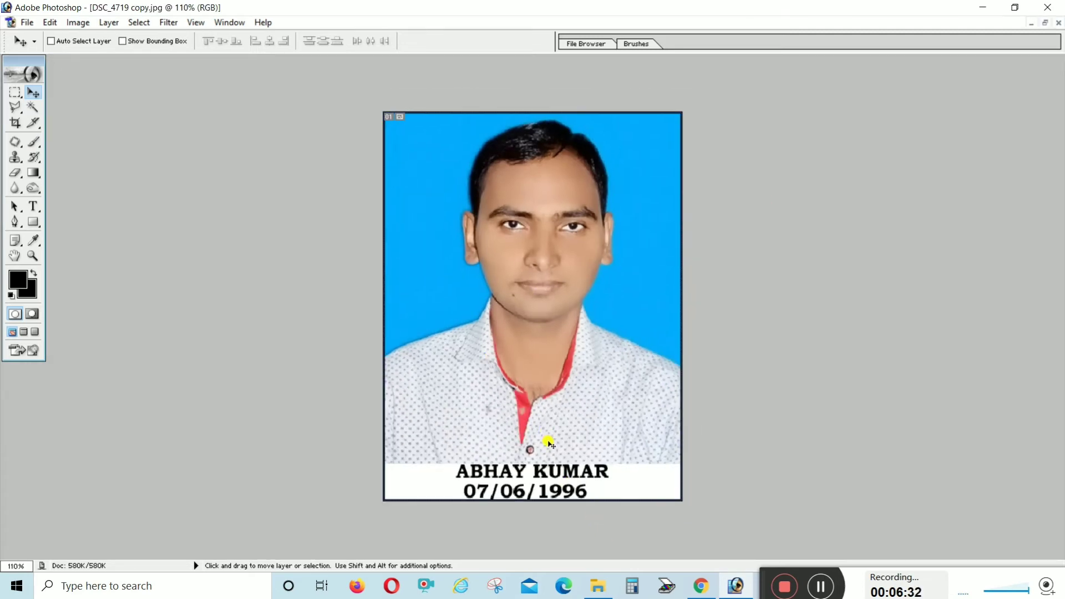
pyautogui.hotkey('ctrl', '+')
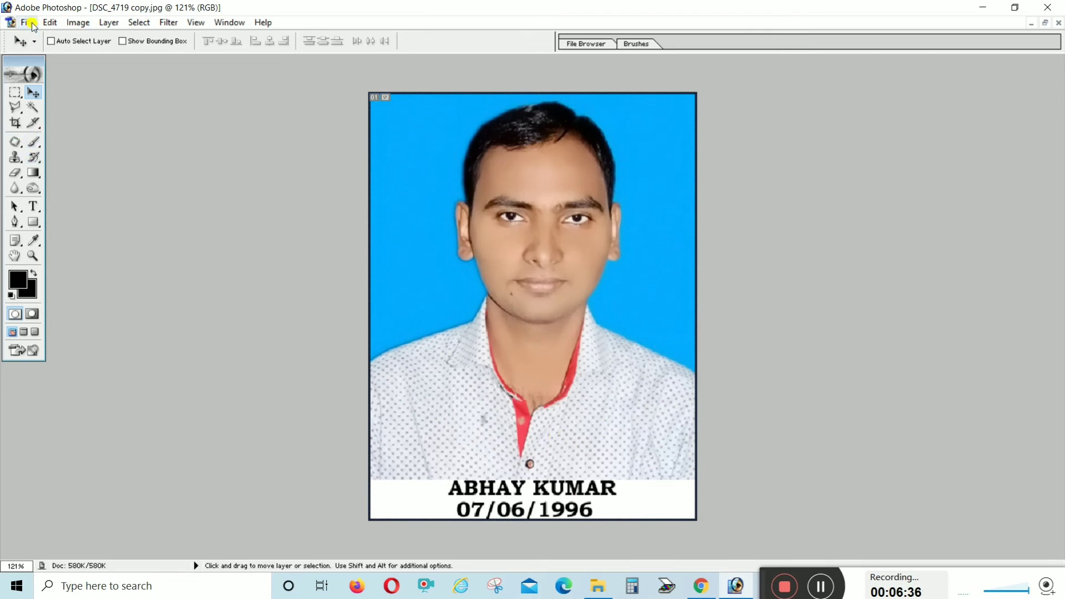
pyautogui.click(27, 22)
# - Save the photo to the Desktop as a new JPEG named after the person
pyautogui.click(58, 151)
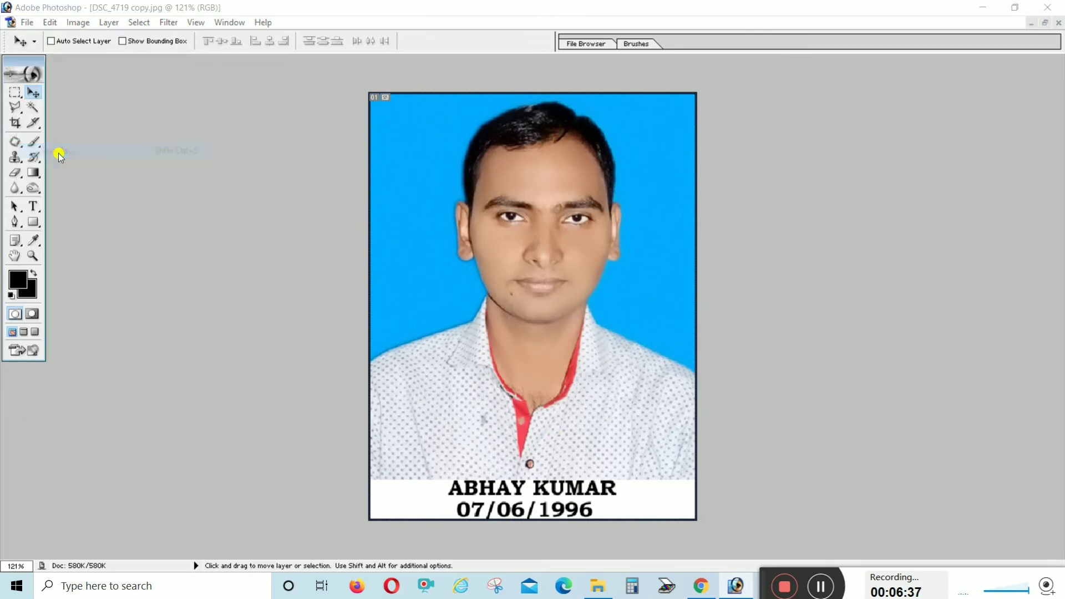
pyautogui.click(215, 211)
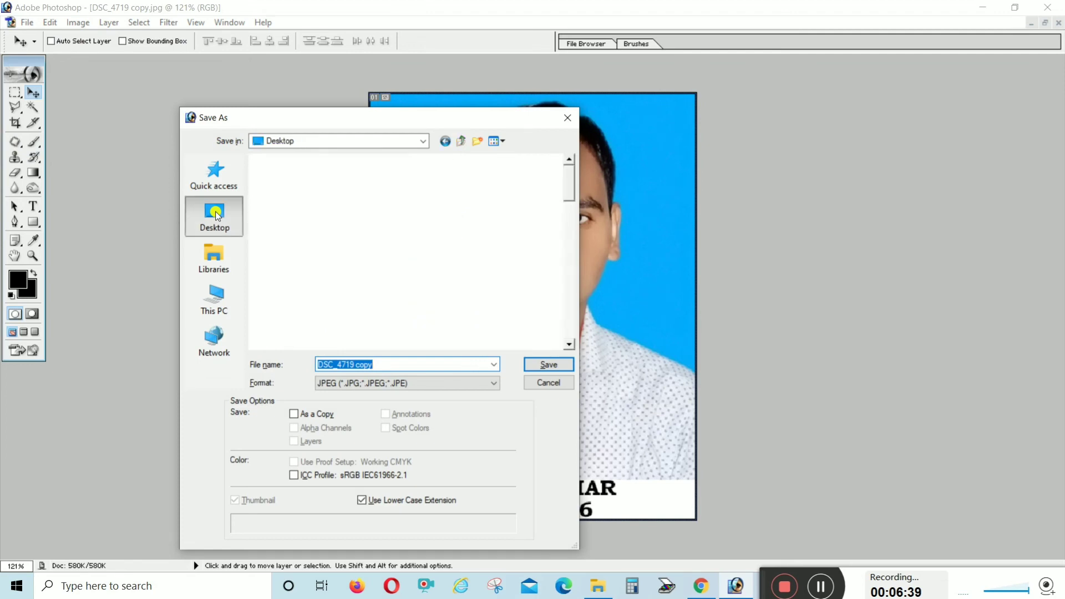
pyautogui.click(398, 365)
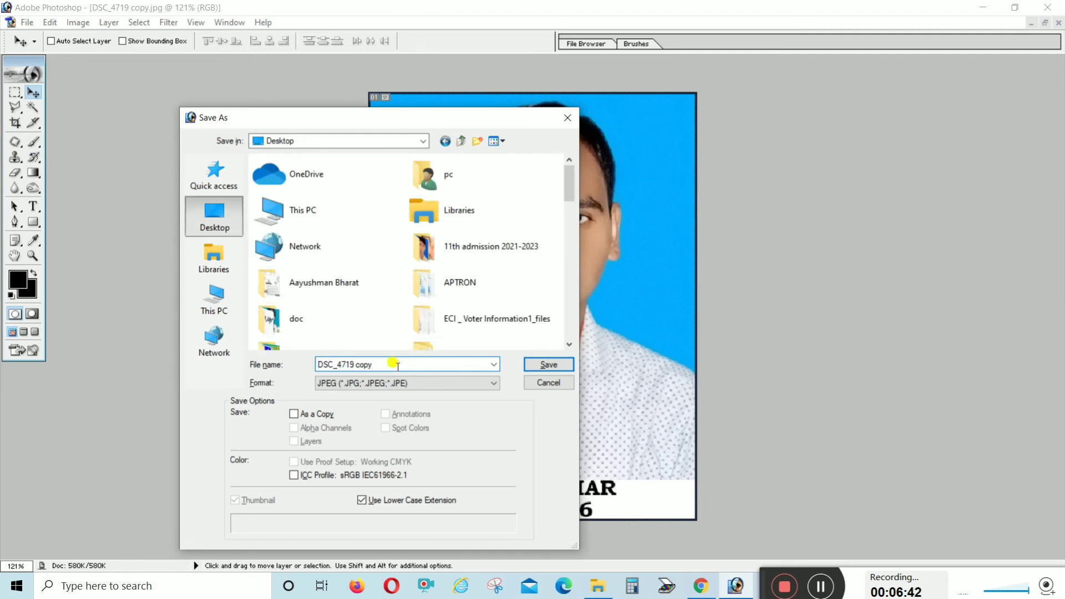
pyautogui.click(401, 365)
pyautogui.hotkey('ctrl', 'a')
pyautogui.write('A')
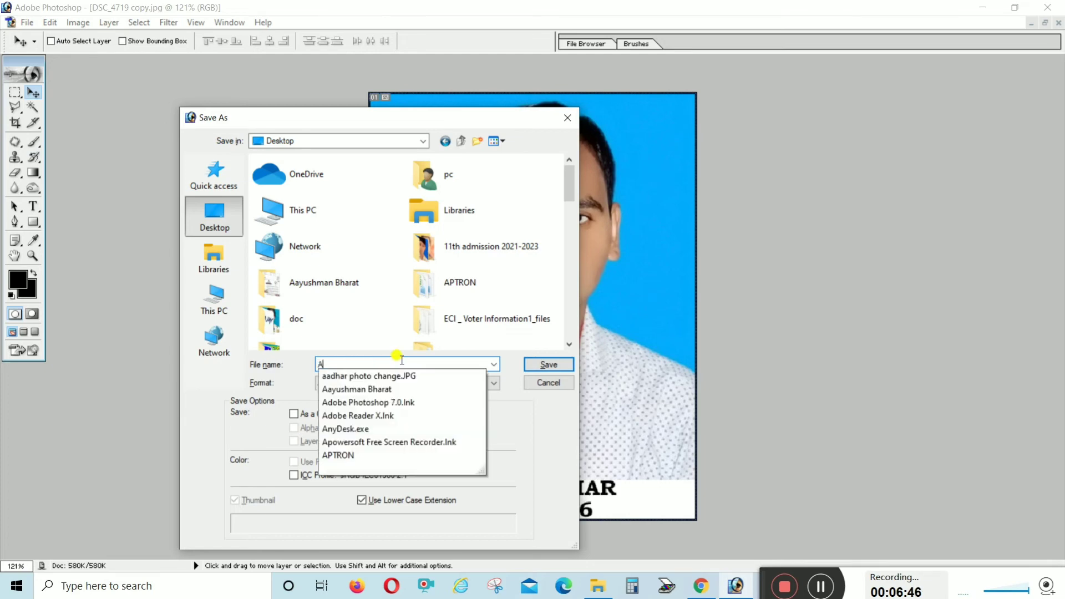
pyautogui.write('BHAY PHOTO')
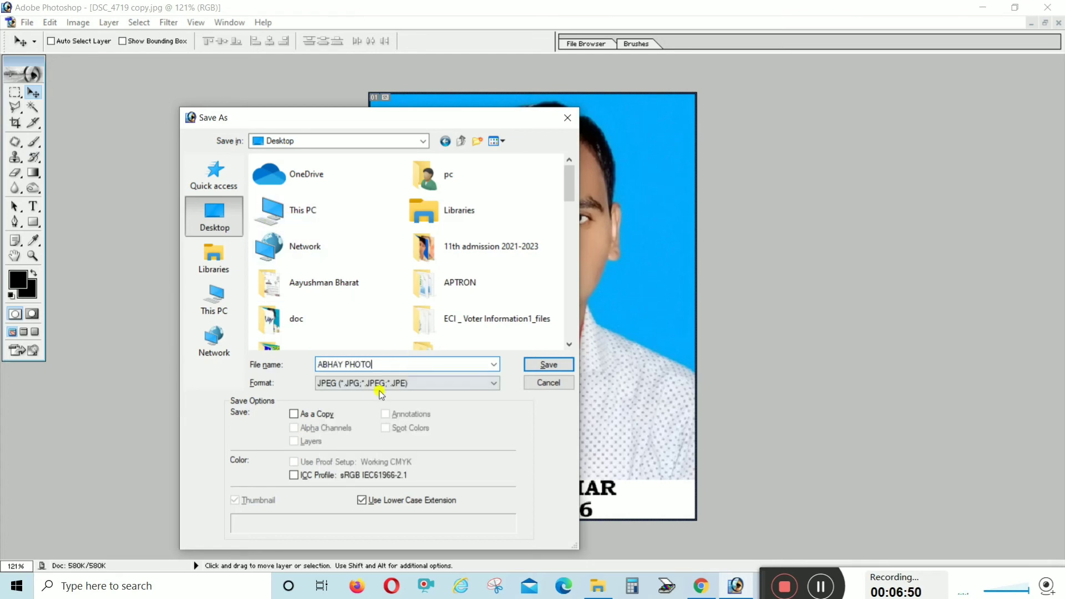
pyautogui.click(542, 369)
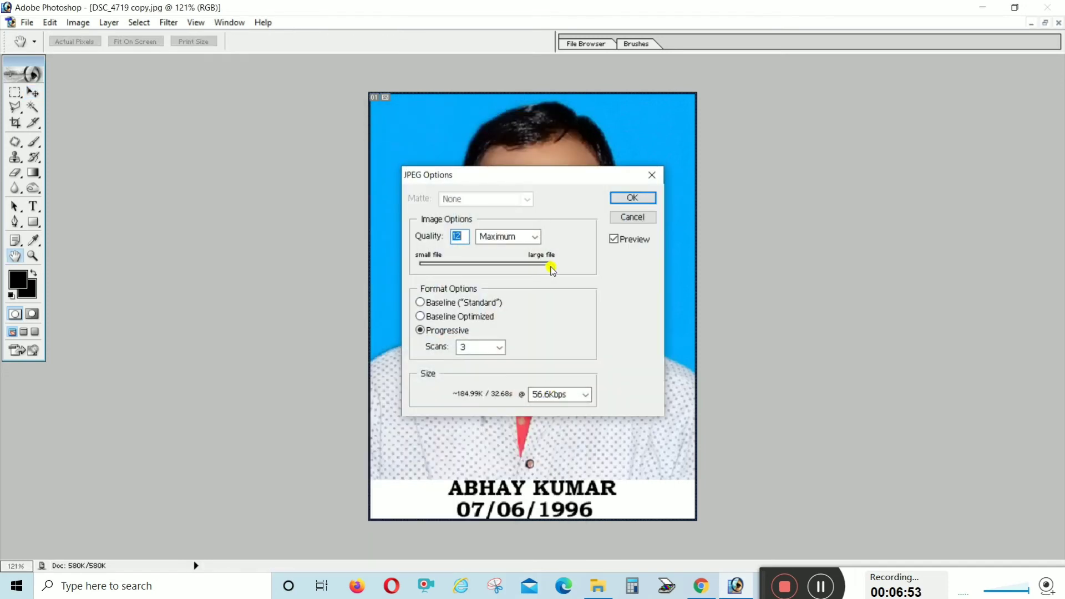
# - Set the JPEG quality to 12 Maximum and confirm the save
pyautogui.moveTo(547, 265)
pyautogui.mouseDown()
pyautogui.moveTo(468, 262)
pyautogui.moveTo(483, 279)
pyautogui.moveTo(434, 269)
pyautogui.moveTo(478, 267)
pyautogui.mouseUp()
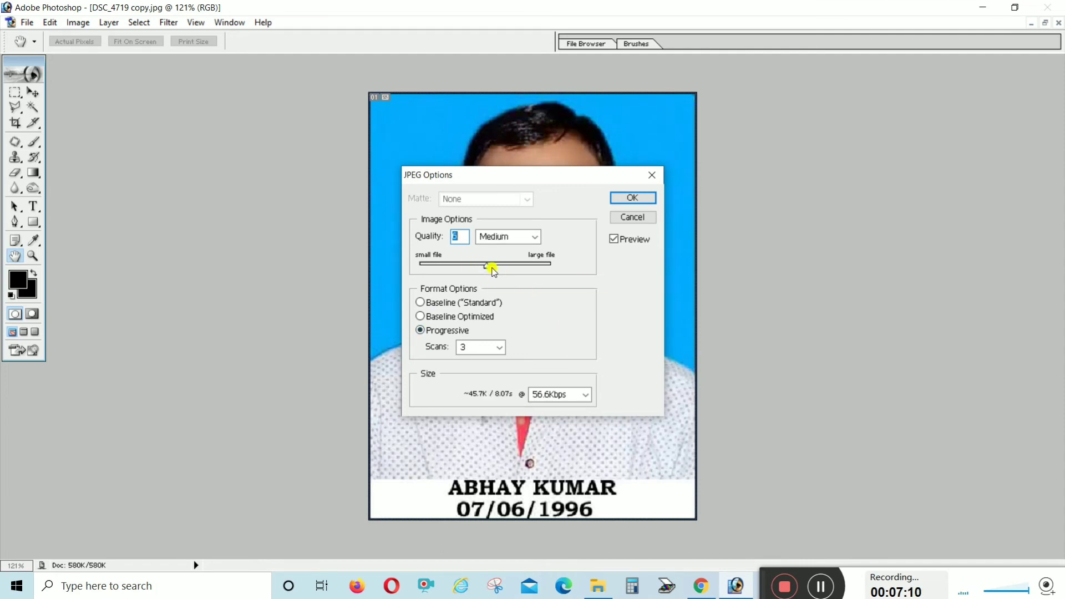
pyautogui.moveTo(487, 268)
pyautogui.mouseDown()
pyautogui.moveTo(548, 270)
pyautogui.moveTo(451, 274)
pyautogui.mouseUp()
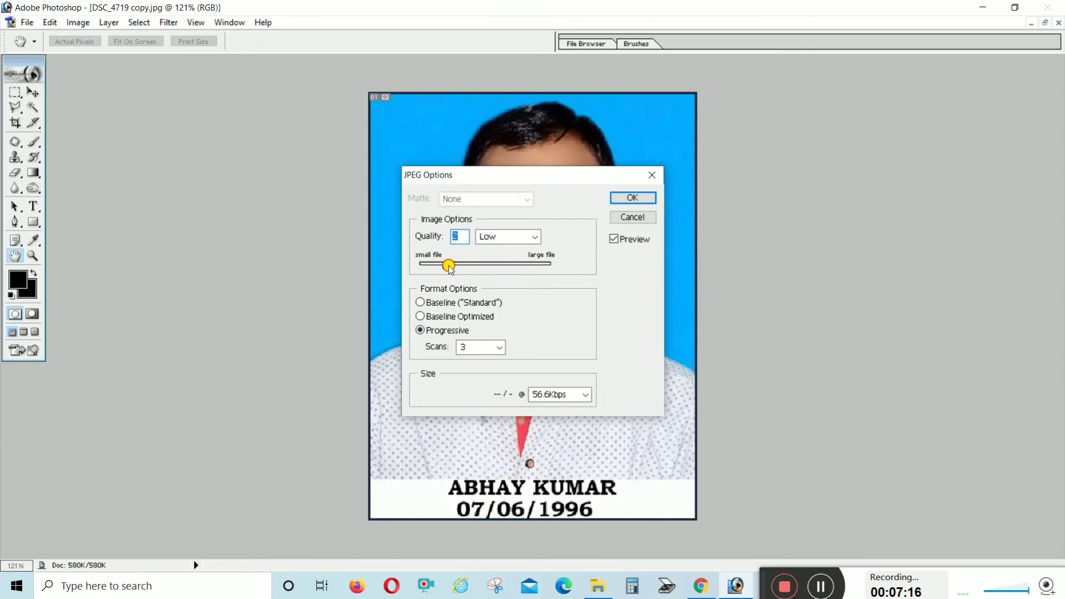
pyautogui.click(455, 265)
pyautogui.moveTo(455, 265); pyautogui.dragTo(550, 265)
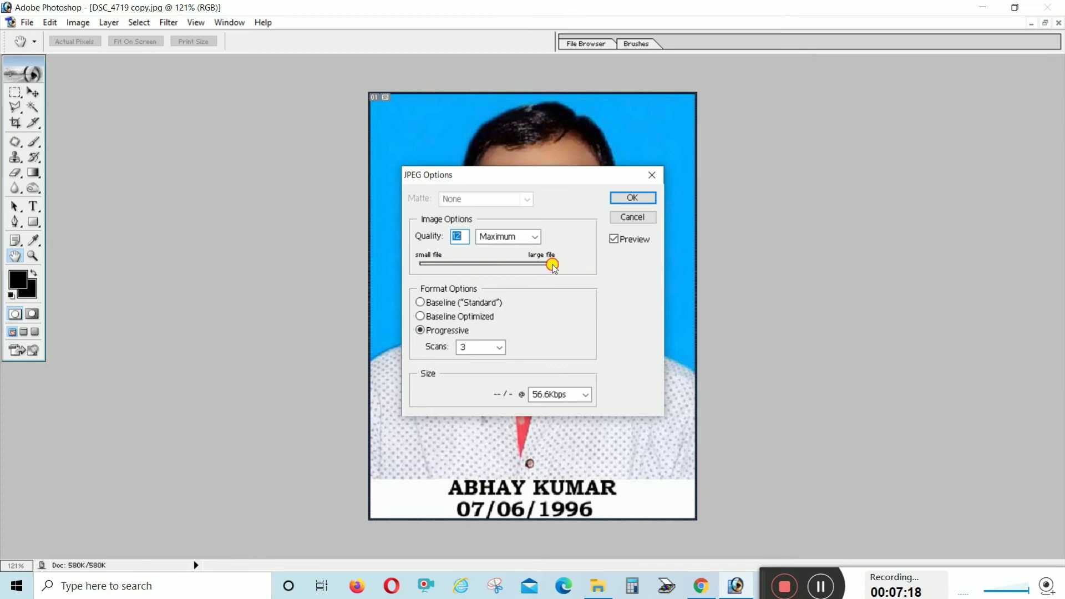
pyautogui.click(632, 197)
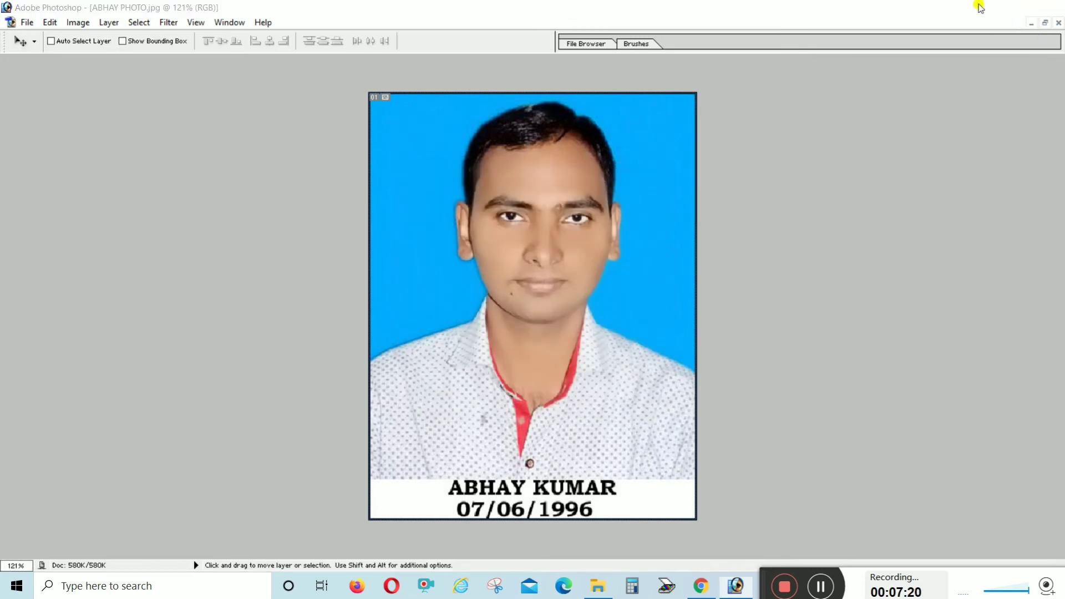
# - Check the Desktop, then save a copy over the existing photo JPEG, confirming Replace
pyautogui.click(982, 7)
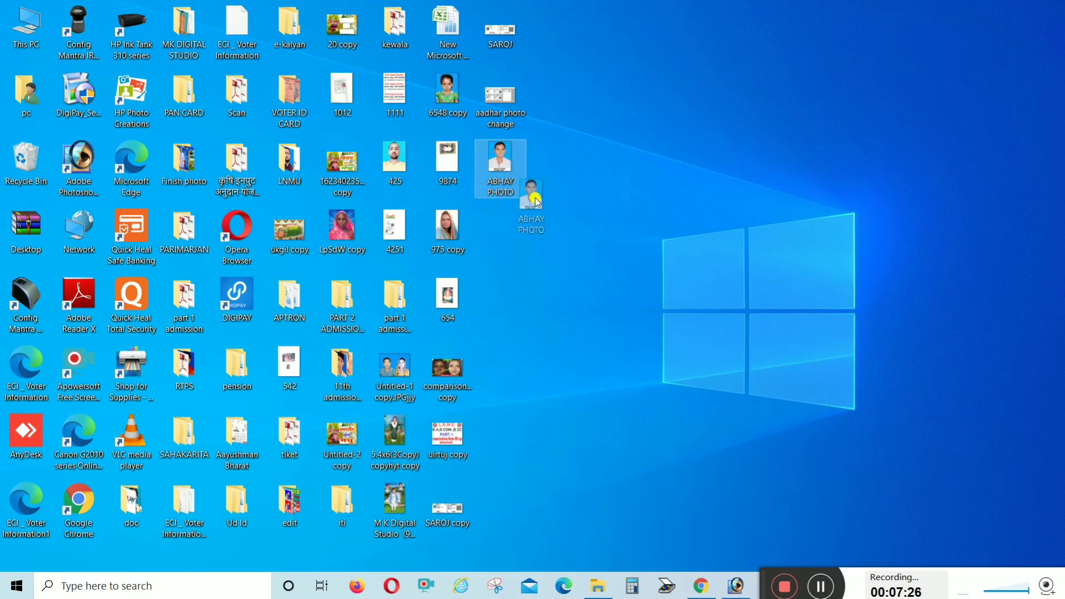
pyautogui.click(742, 581)
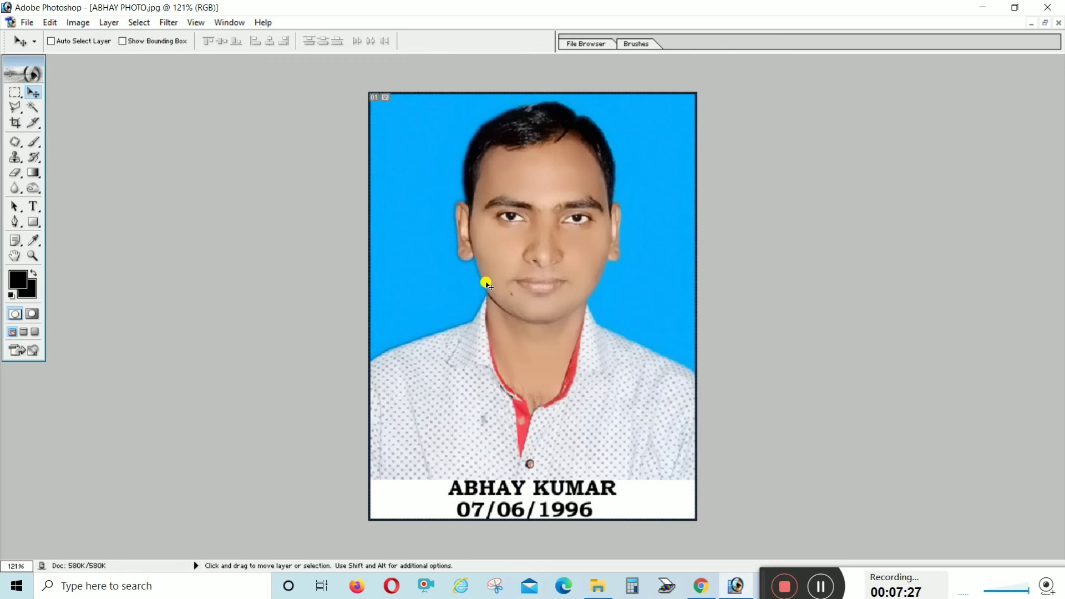
pyautogui.hotkey('ctrl', 'alt', 's')
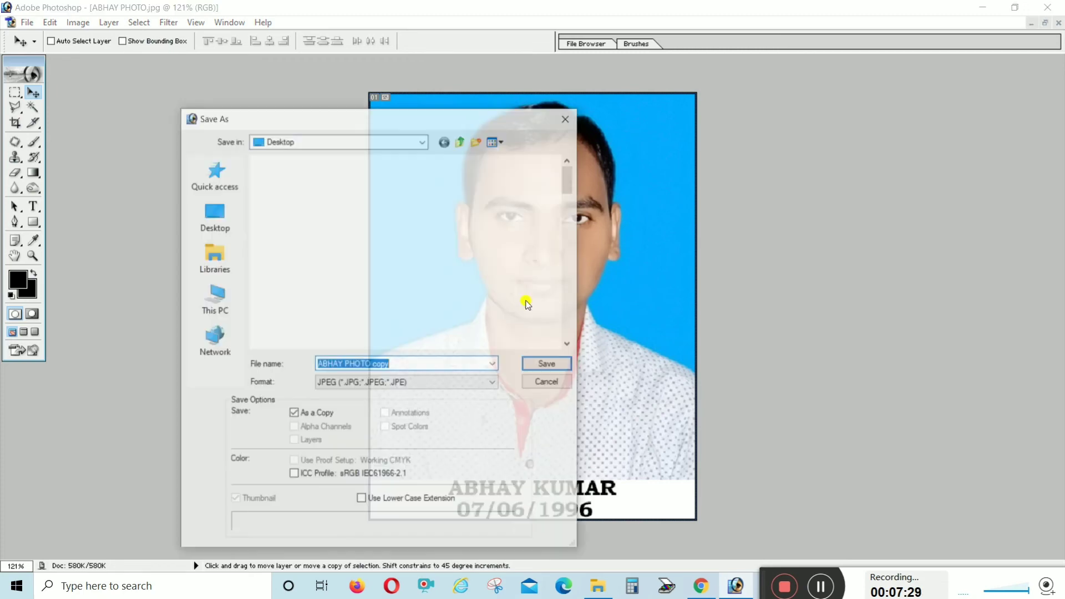
pyautogui.moveTo(569, 172); pyautogui.dragTo(570, 300)
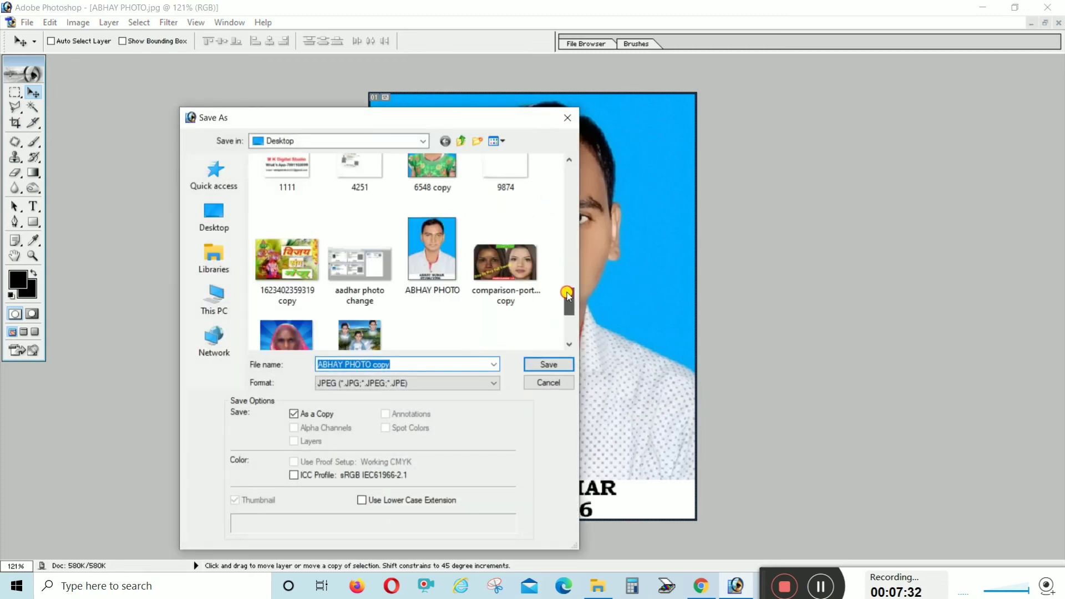
pyautogui.click(449, 274)
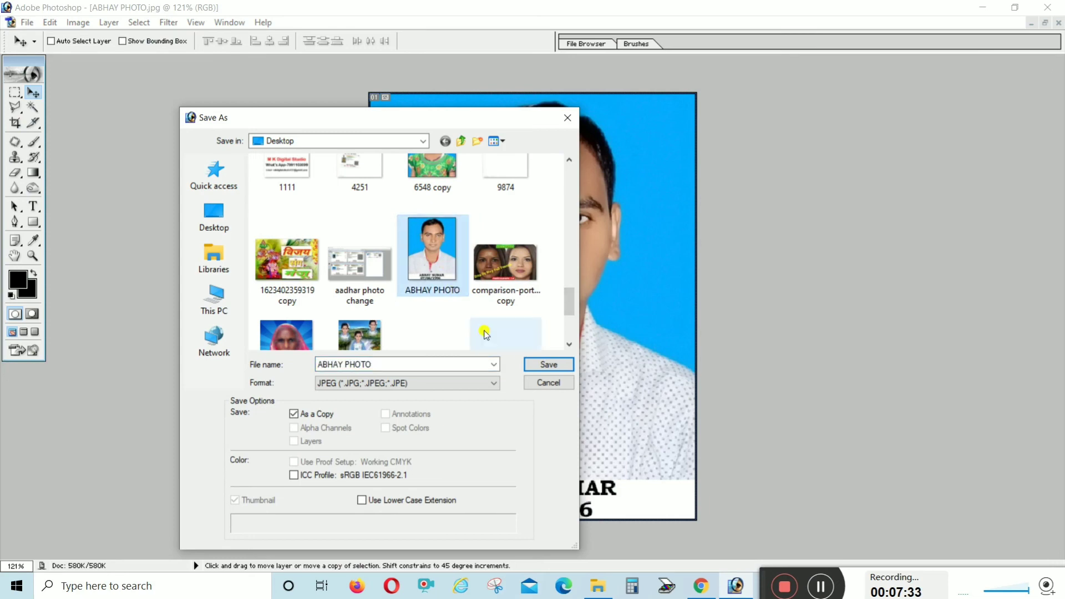
pyautogui.click(548, 365)
pyautogui.click(505, 228)
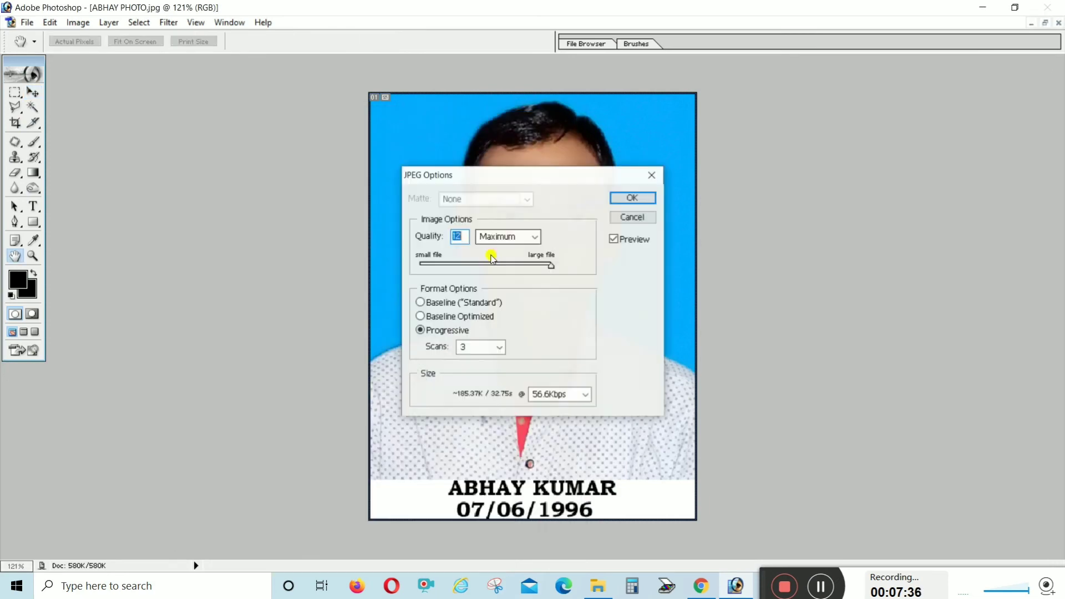
# - Set the JPEG quality to 1 (Low, about 24 KB), save, and minimise to the desktop
pyautogui.moveTo(483, 265); pyautogui.dragTo(430, 266)
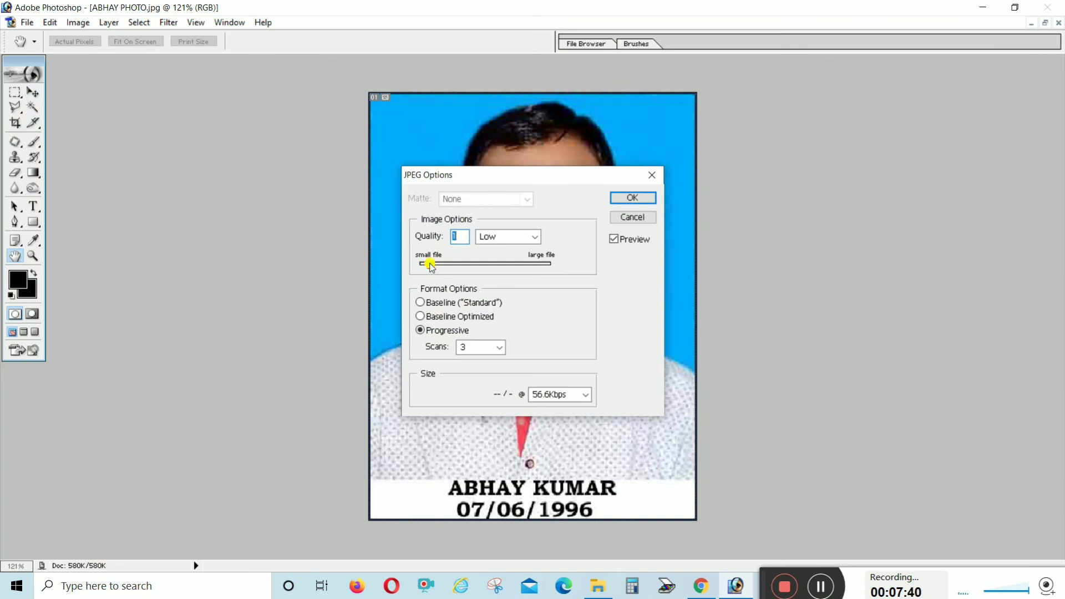
pyautogui.click(987, 5)
pyautogui.moveTo(500, 167)
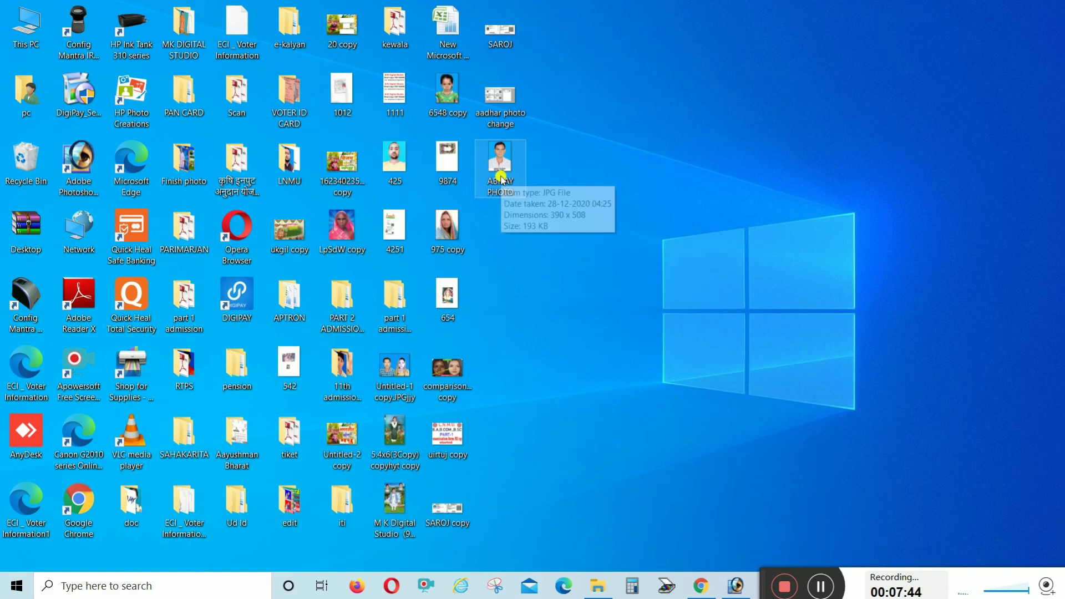
pyautogui.click(735, 586)
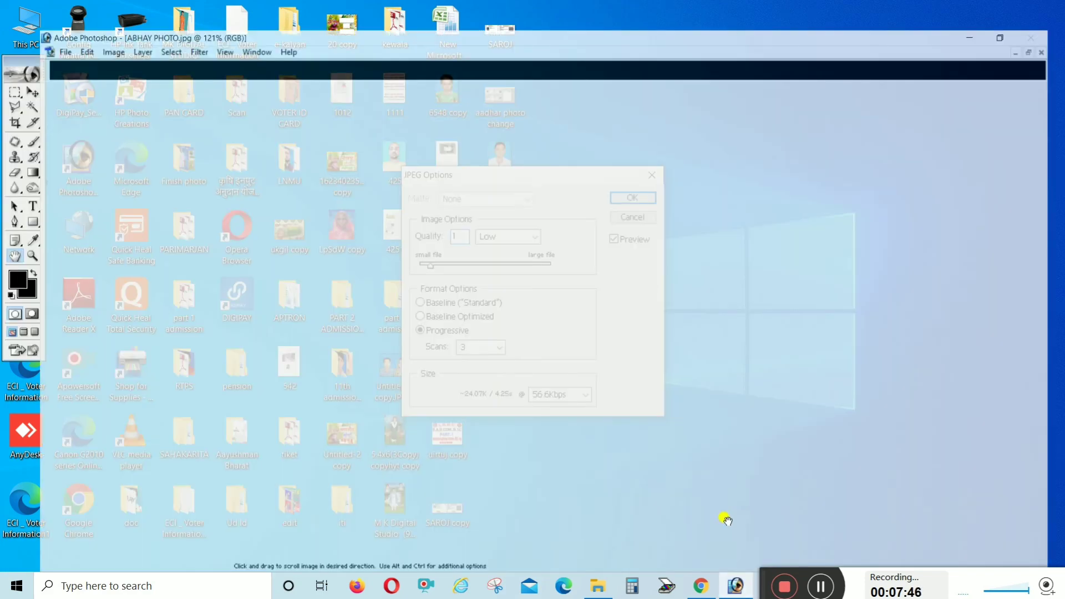
pyautogui.click(632, 198)
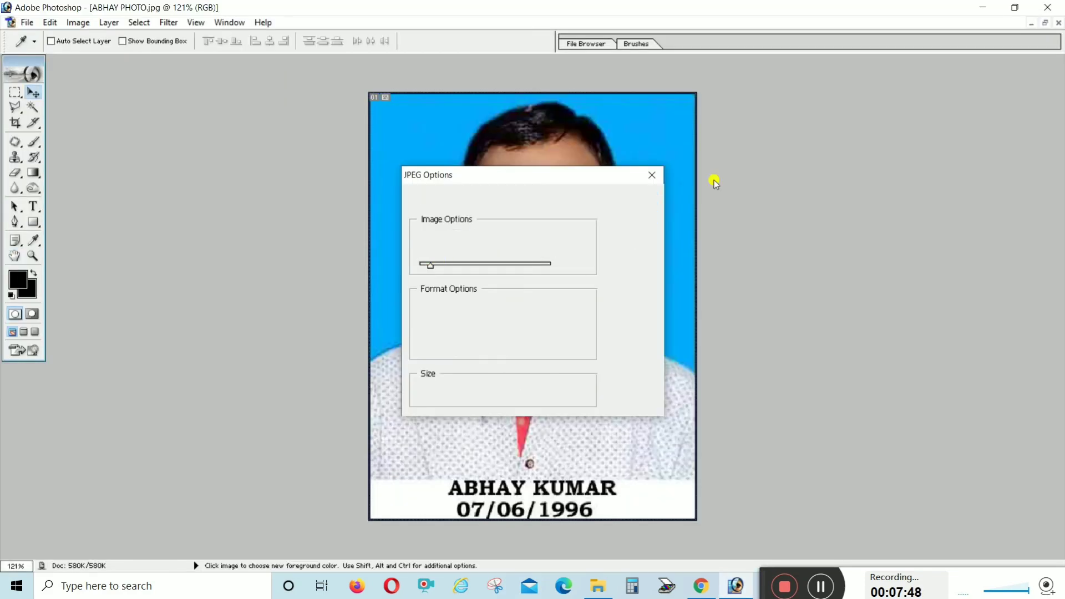
pyautogui.click(986, 7)
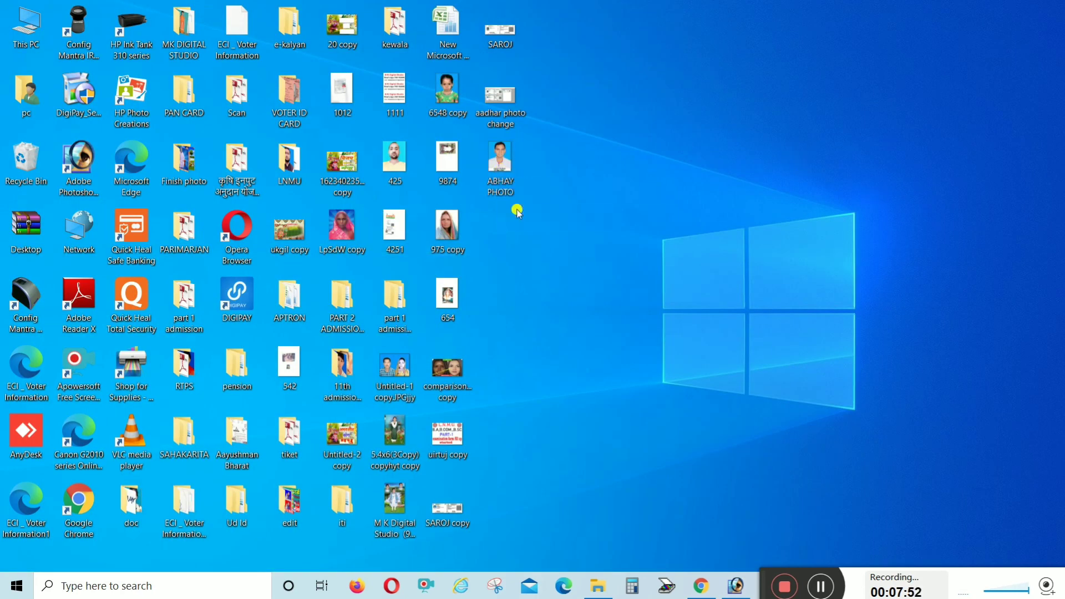
# - Refresh the desktop, then save another copy of the photo with GG appended to its name
pyautogui.rightClick(517, 207)
pyautogui.click(549, 247)
pyautogui.click(736, 586)
pyautogui.hotkey('ctrl', 'shift', 's')
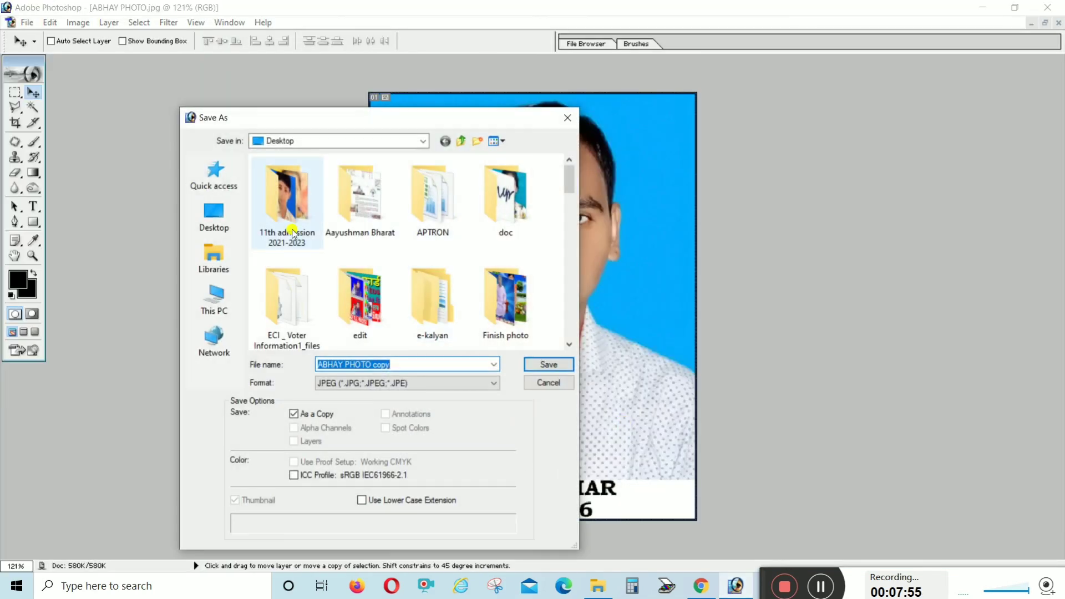
pyautogui.click(426, 366)
pyautogui.write('GG')
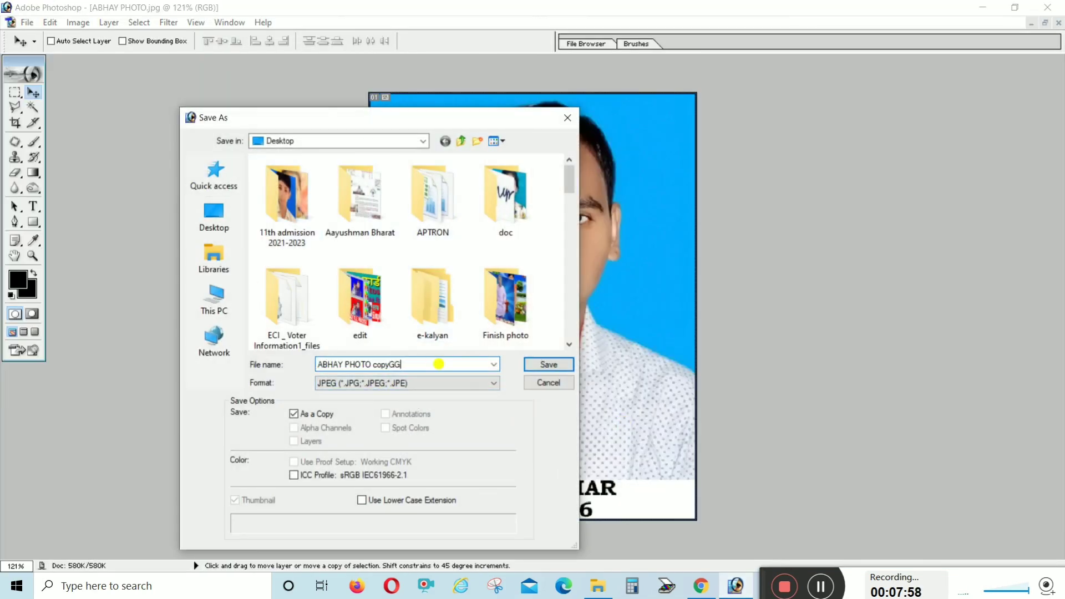
pyautogui.press('Return')
# - Save the GG copy at JPEG quality 1 Low (about 29 KB) and minimise to the desktop
pyautogui.moveTo(466, 265); pyautogui.dragTo(430, 265)
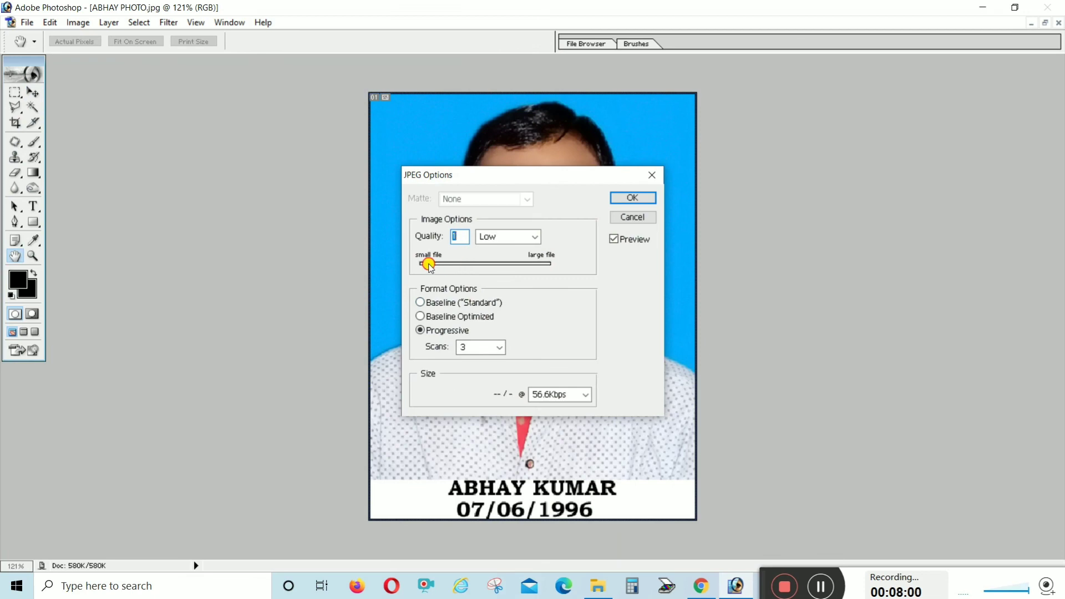
pyautogui.press('Return')
pyautogui.click(983, 7)
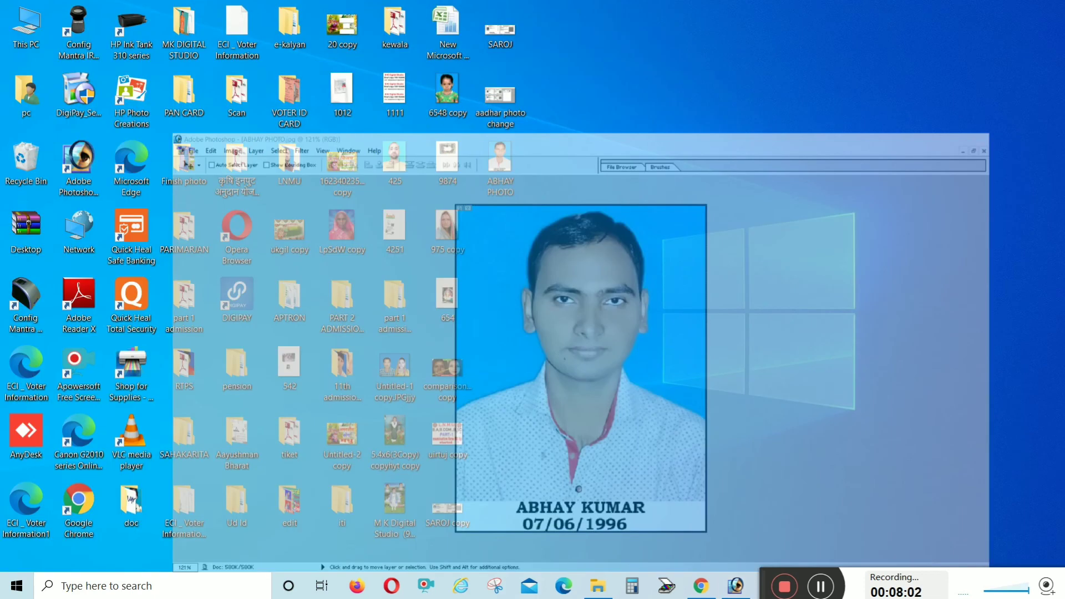
pyautogui.moveTo(499, 233)
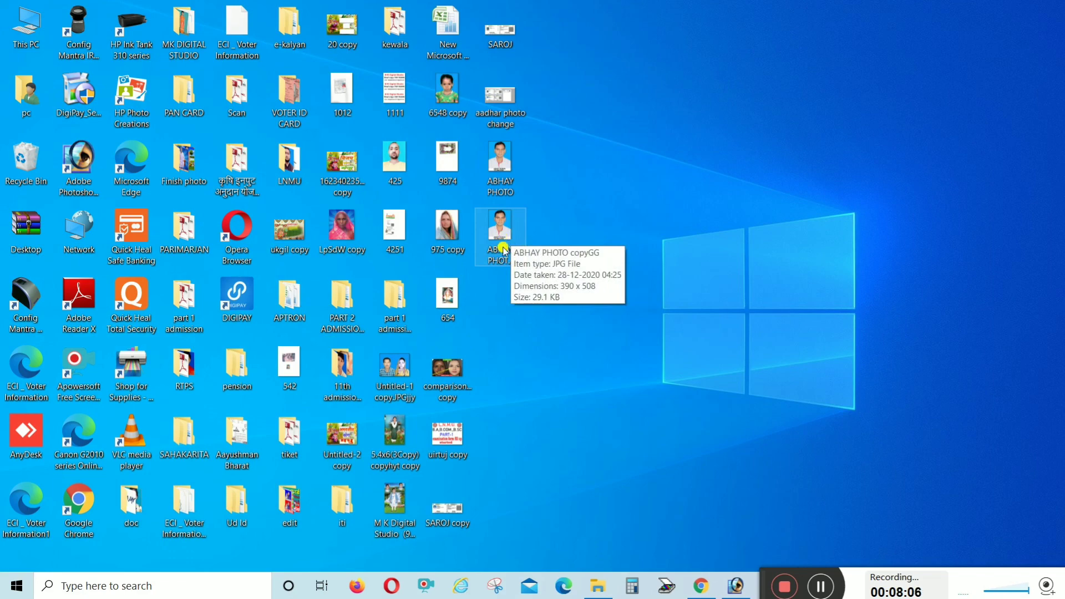
pyautogui.moveTo(509, 242)
pyautogui.mouseDown()
pyautogui.moveTo(490, 251)
pyautogui.moveTo(499, 246)
pyautogui.mouseUp()
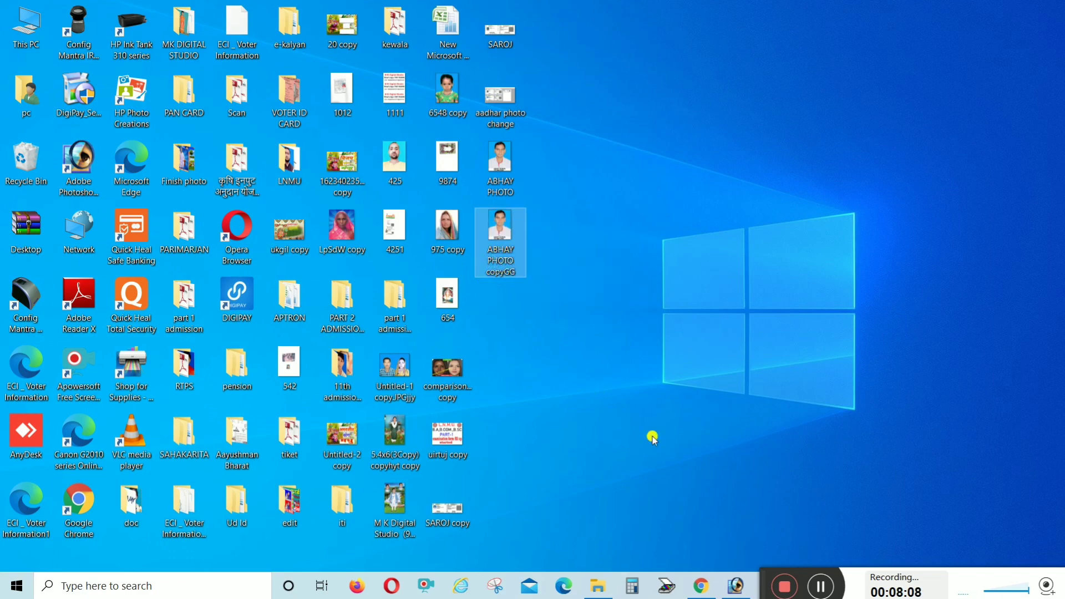
# - Restore the Photoshop window from the taskbar to show the bordered photo again
pyautogui.click(735, 588)
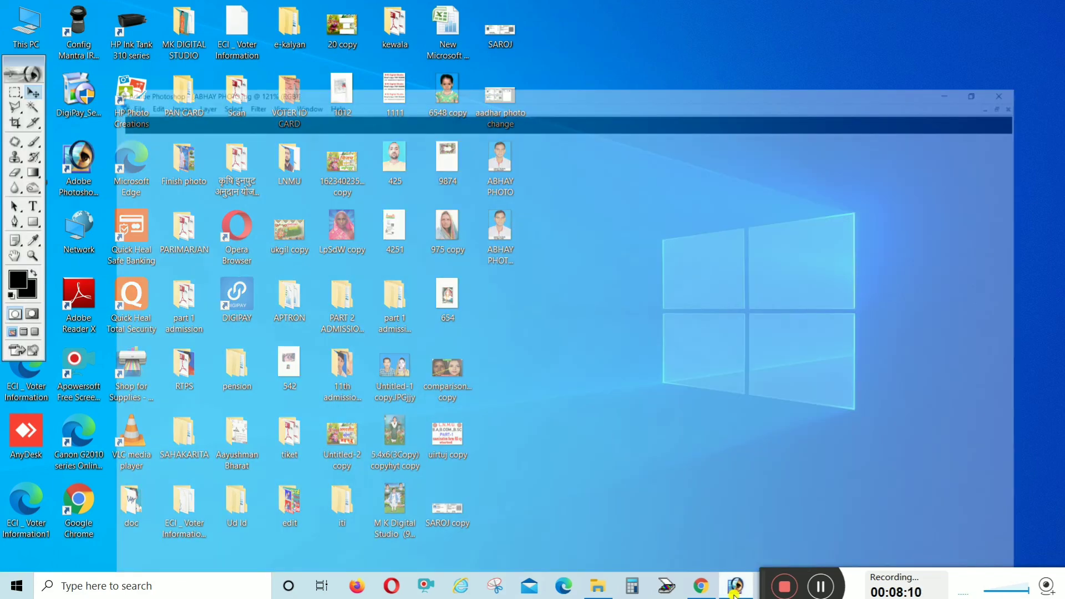